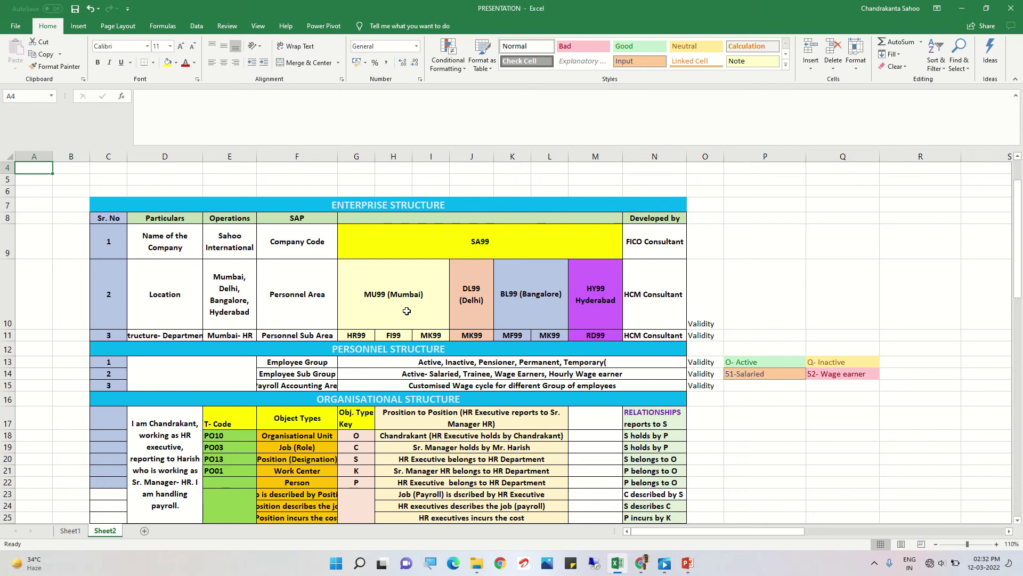
# Review the Enterprise, Personnel and Organisational Structure tables on Sheet2
pyautogui.click(1018, 520)
pyautogui.click(1018, 520)
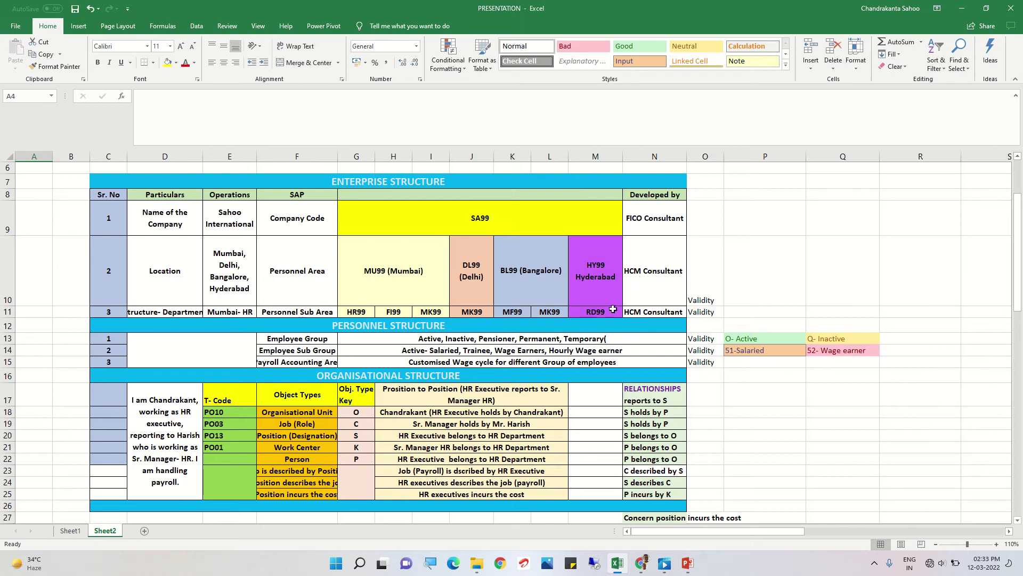
pyautogui.scroll(-1, 433, 346)
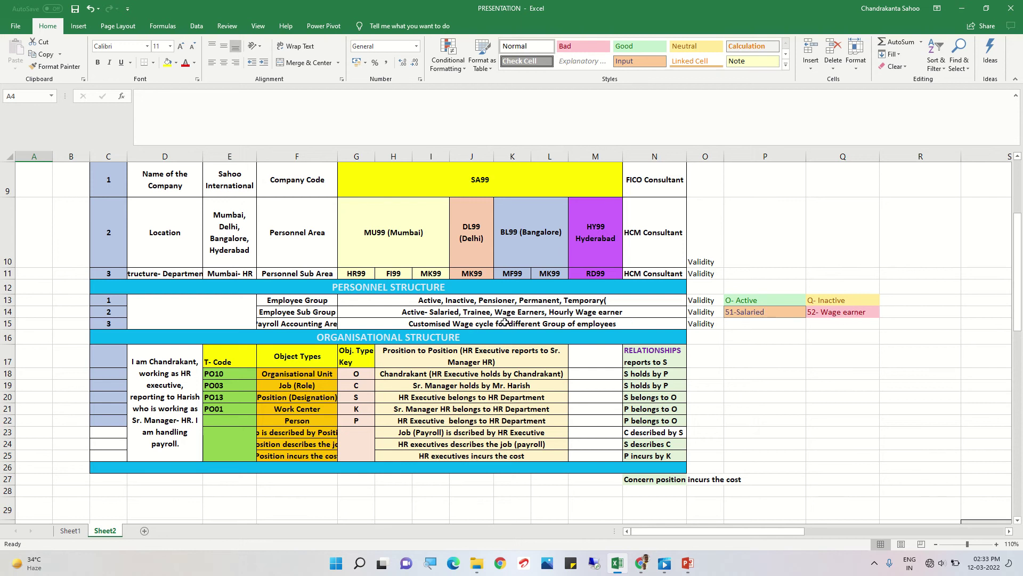
pyautogui.scroll(-1, 505, 321)
pyautogui.scroll(1, 345, 318)
pyautogui.scroll(-1, 365, 424)
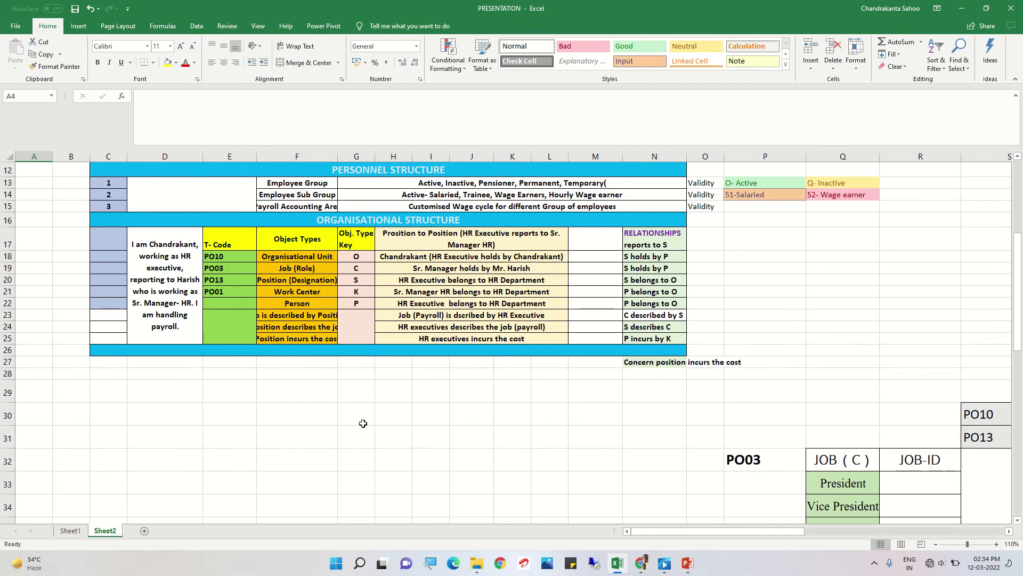
# Examine the planning table for jobs (PO03), org units (PO10) and positions (PO13), from Corporate Office down to the Trainee row
pyautogui.click(828, 375)
pyautogui.press('Right')
pyautogui.press('Right')
pyautogui.press('Right')
pyautogui.press('Right')
pyautogui.press('Right')
pyautogui.press('Right')
pyautogui.press('Right')
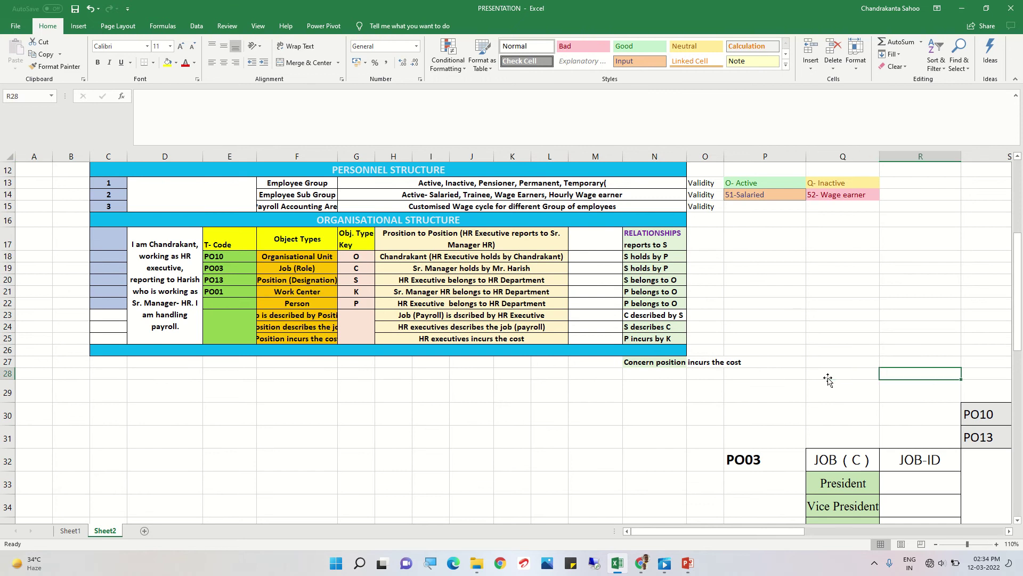
pyautogui.press('Right')
pyautogui.press('Right')
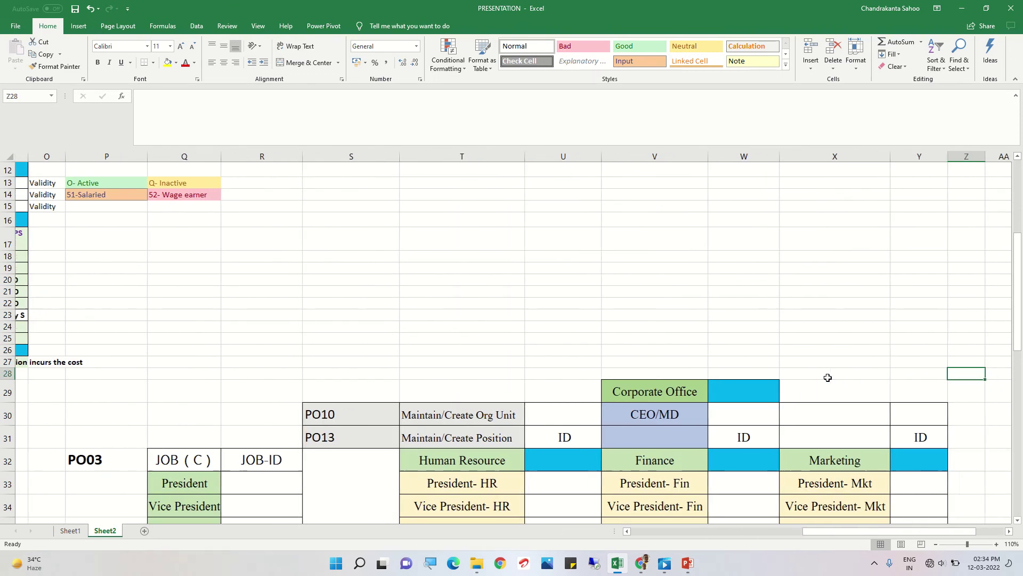
pyautogui.scroll(-3, 645, 352)
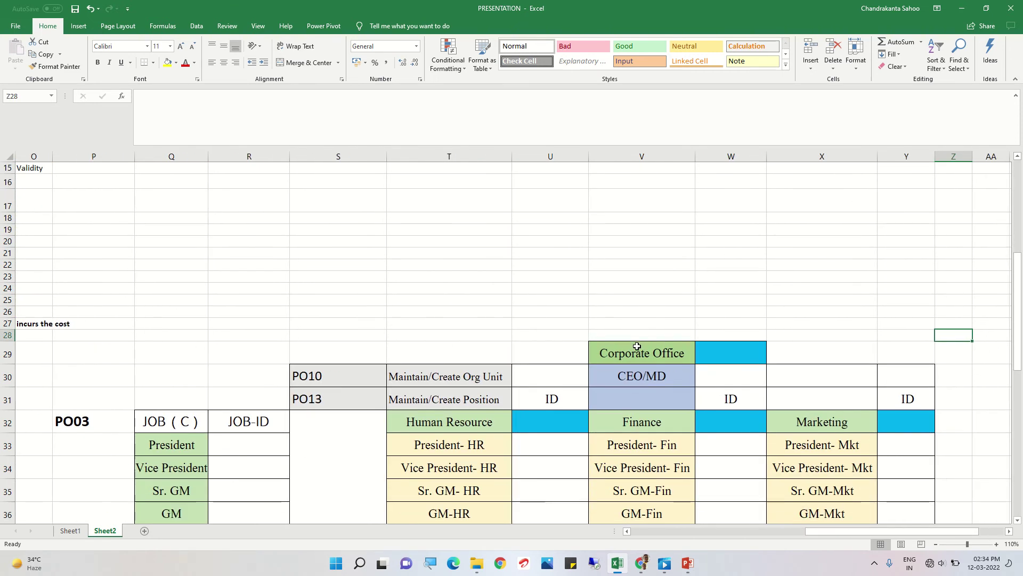
pyautogui.scroll(-1, 637, 346)
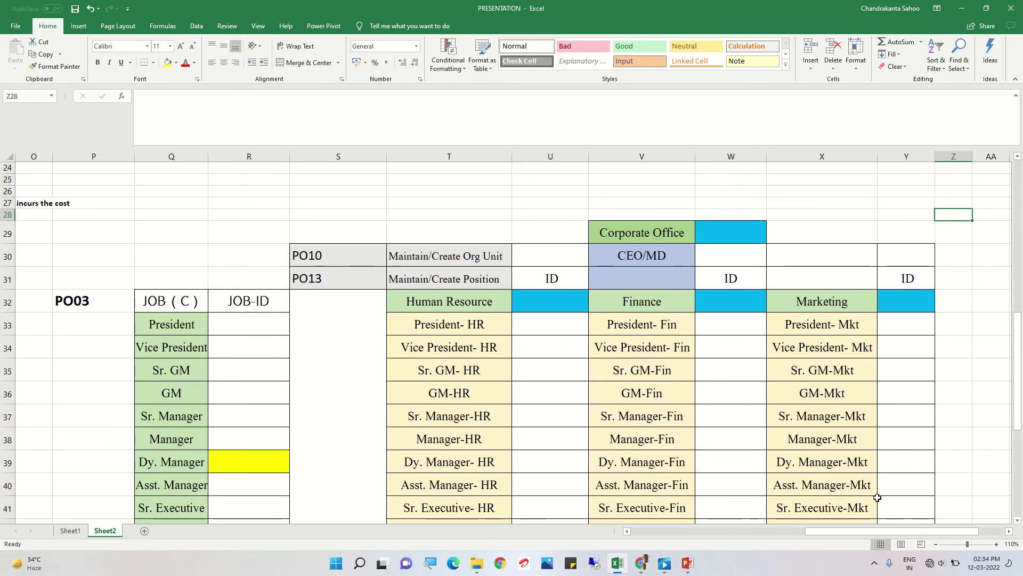
pyautogui.click(937, 544)
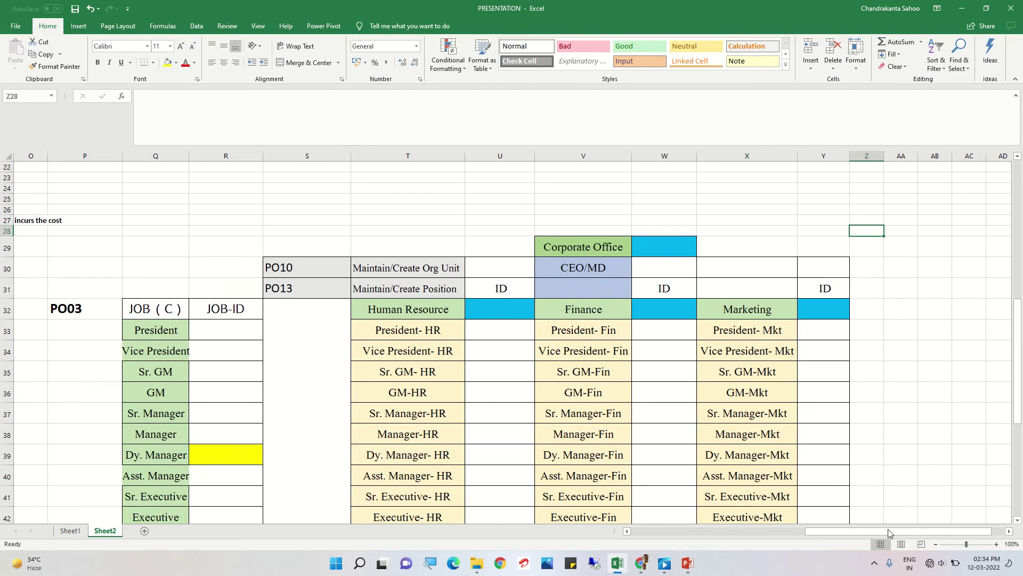
pyautogui.click(937, 544)
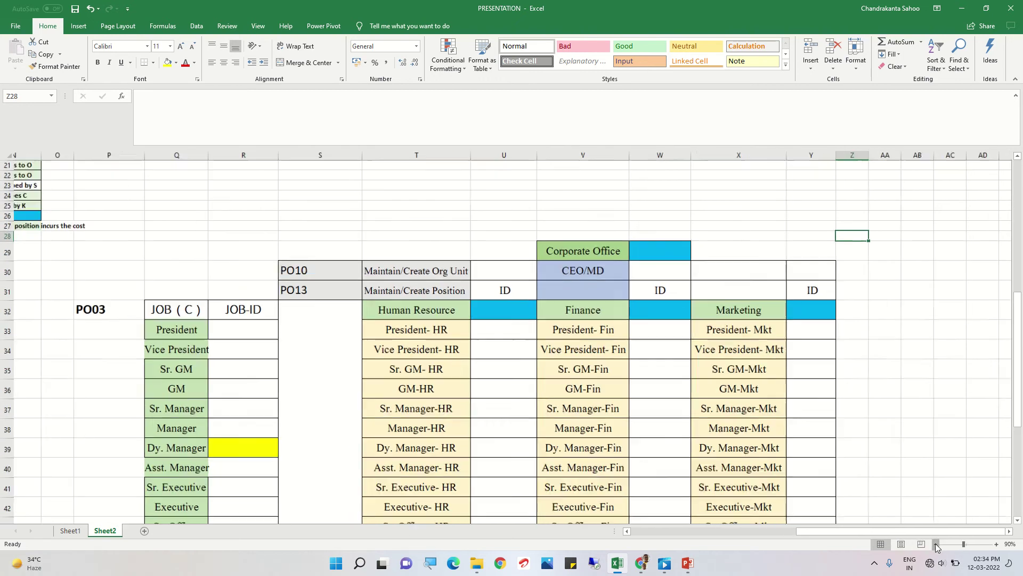
pyautogui.scroll(-2, 856, 441)
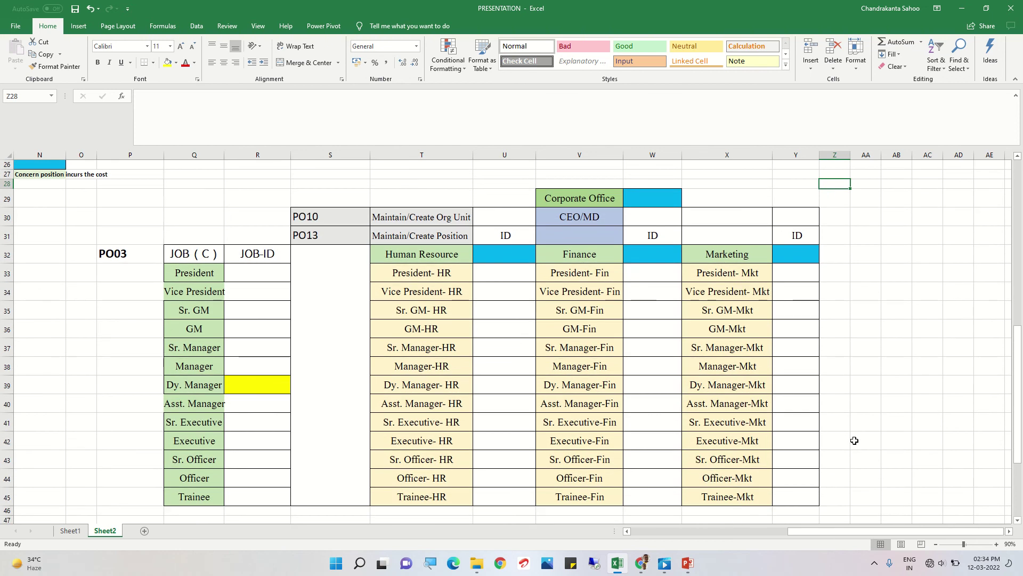
# Review the planned organizational units: Corporate Office and its Human Resource, Finance and Marketing departments
pyautogui.click(567, 202)
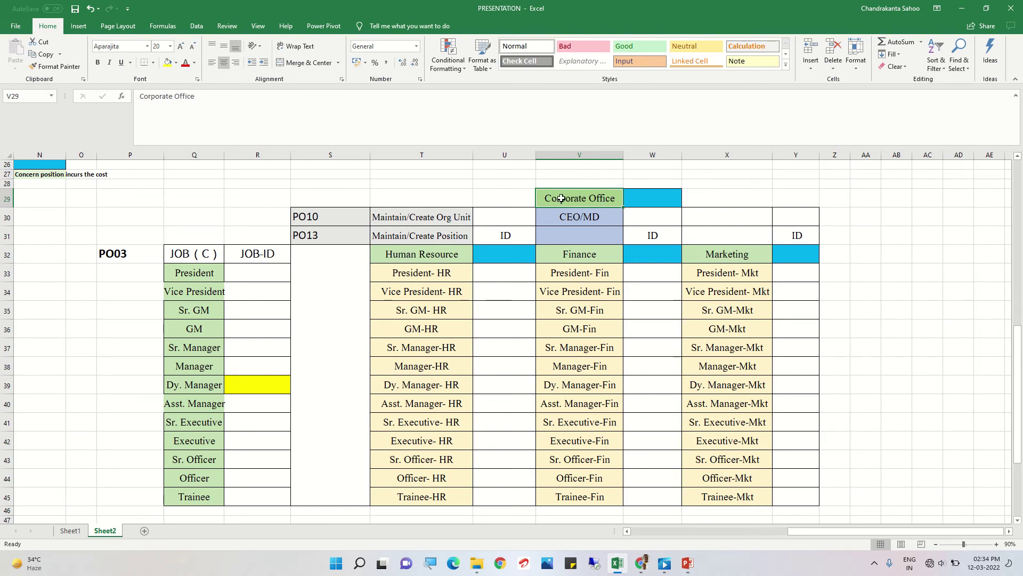
pyautogui.click(419, 259)
pyautogui.click(580, 257)
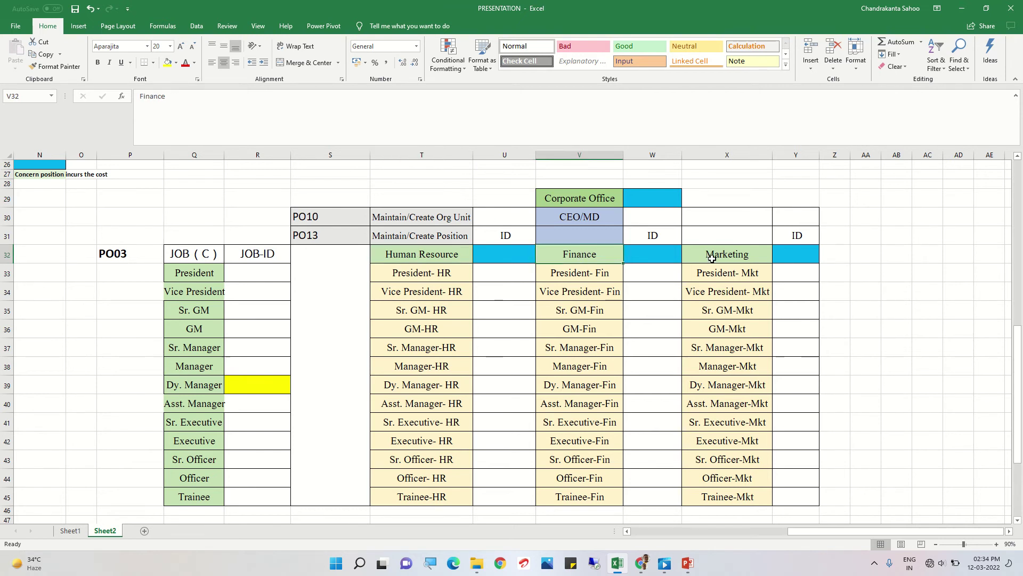
pyautogui.click(738, 254)
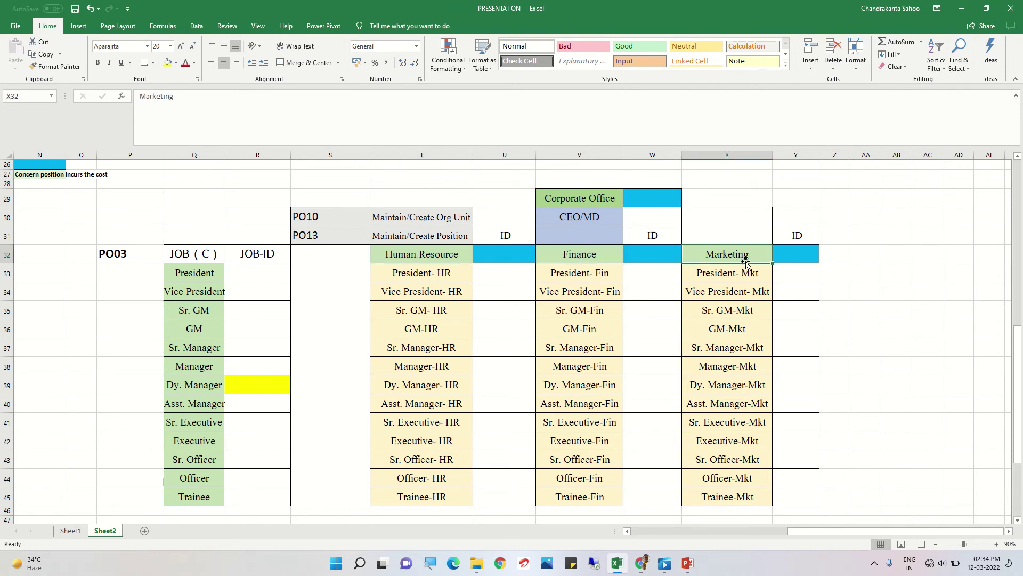
pyautogui.click(574, 200)
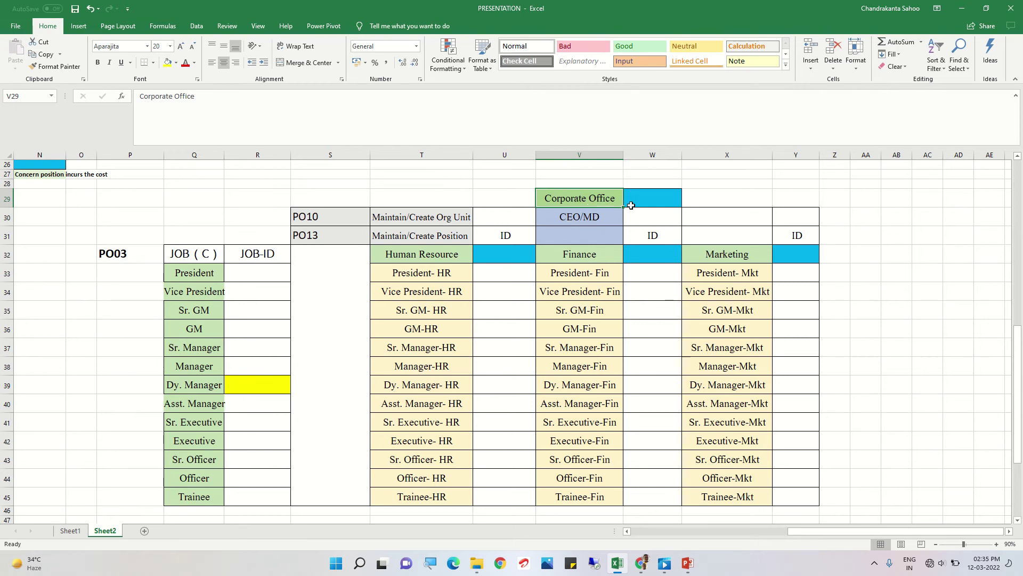
pyautogui.click(435, 258)
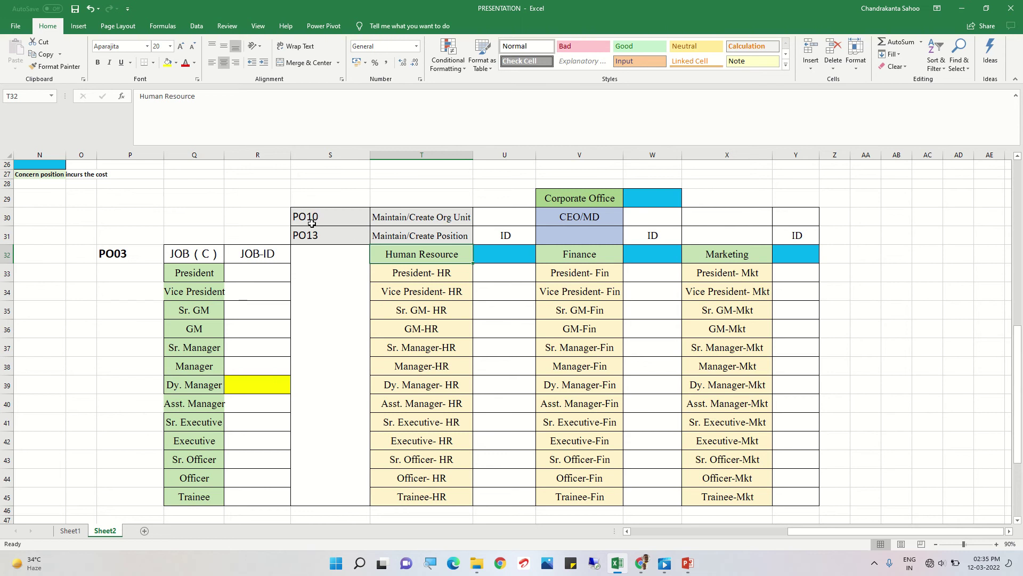
pyautogui.scroll(-1, 312, 232)
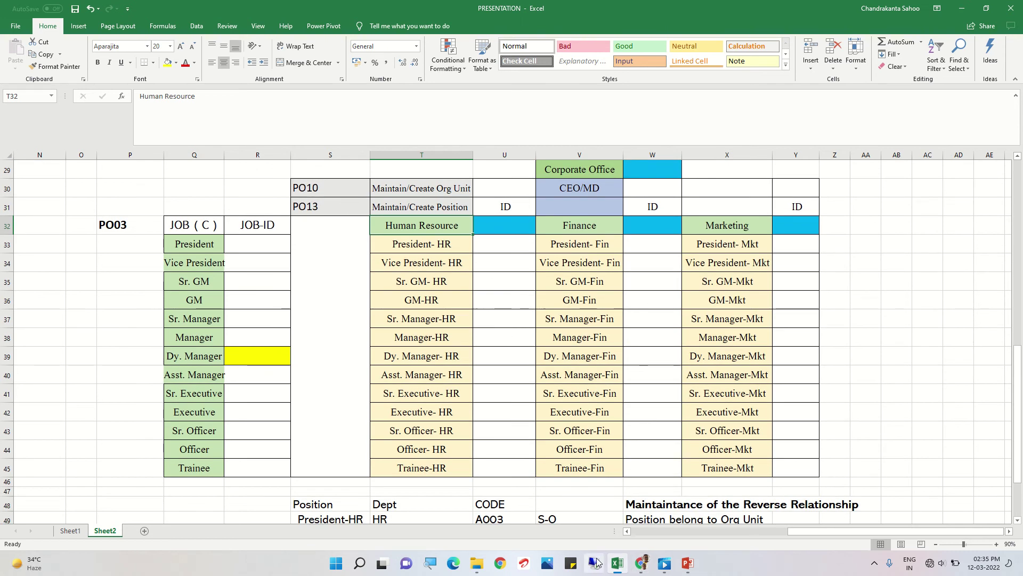
# Switch to the SAP Easy Access session and expand the Human Resources folder of the SAP Menu
pyautogui.moveTo(449, 4)
pyautogui.click(443, 27)
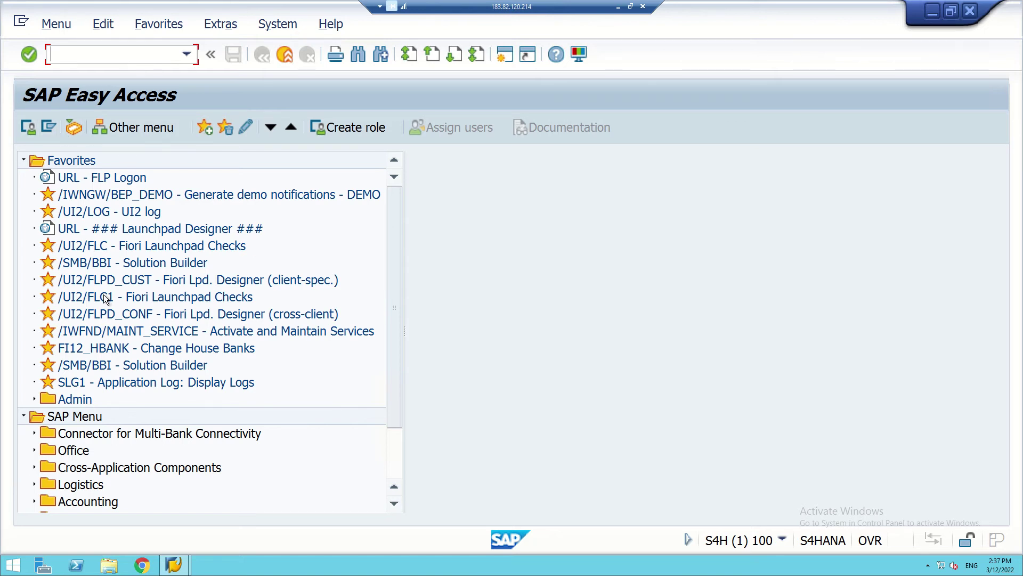
pyautogui.moveTo(395, 266); pyautogui.dragTo(404, 347)
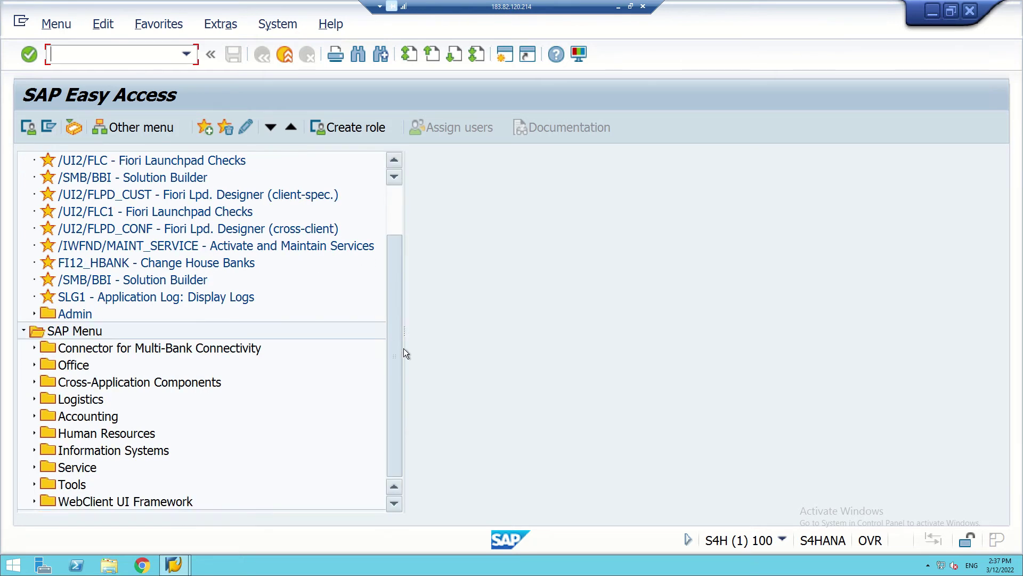
pyautogui.click(34, 433)
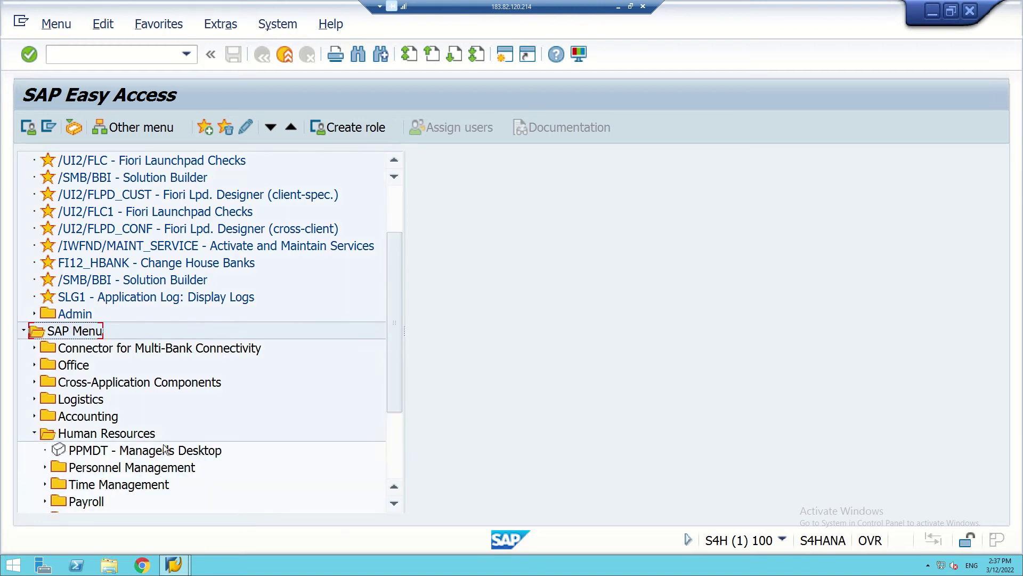
# Expand Organizational Management and its Expert Mode folder to list the PO10, PO03 and PO13 transactions
pyautogui.scroll(-1, 165, 440)
pyautogui.scroll(-1, 165, 439)
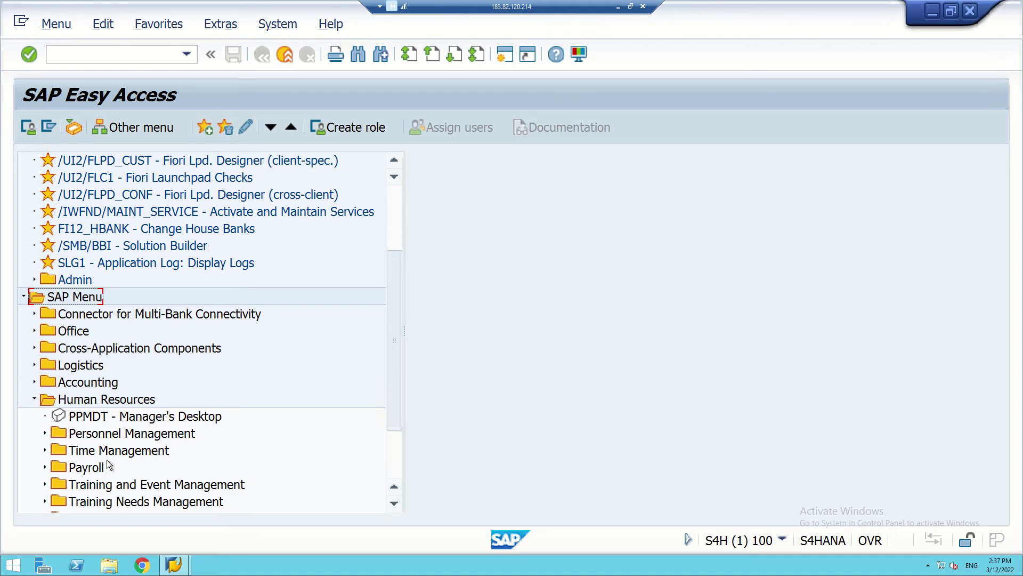
pyautogui.scroll(-1, 107, 464)
pyautogui.scroll(-1, 45, 490)
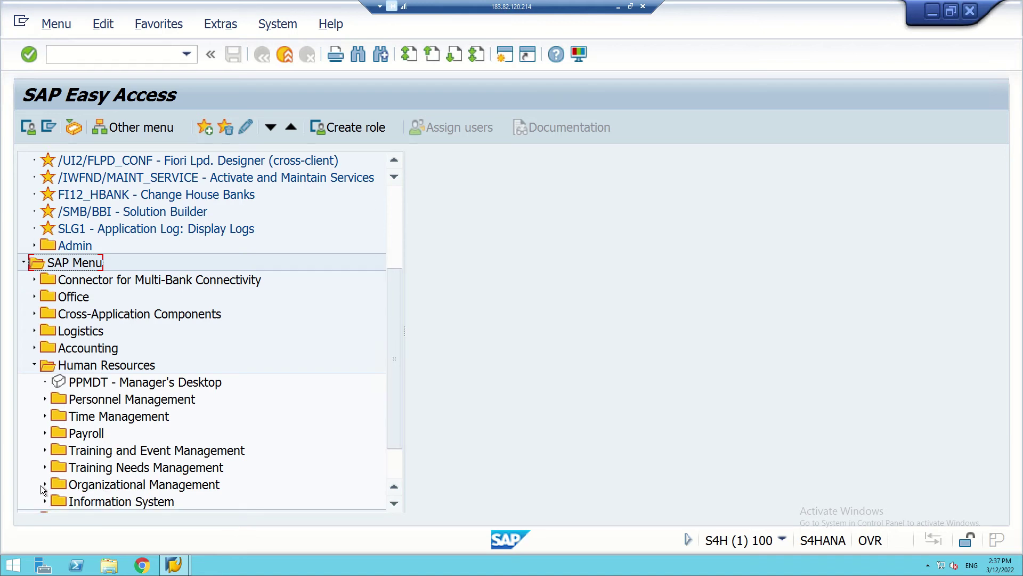
pyautogui.click(45, 484)
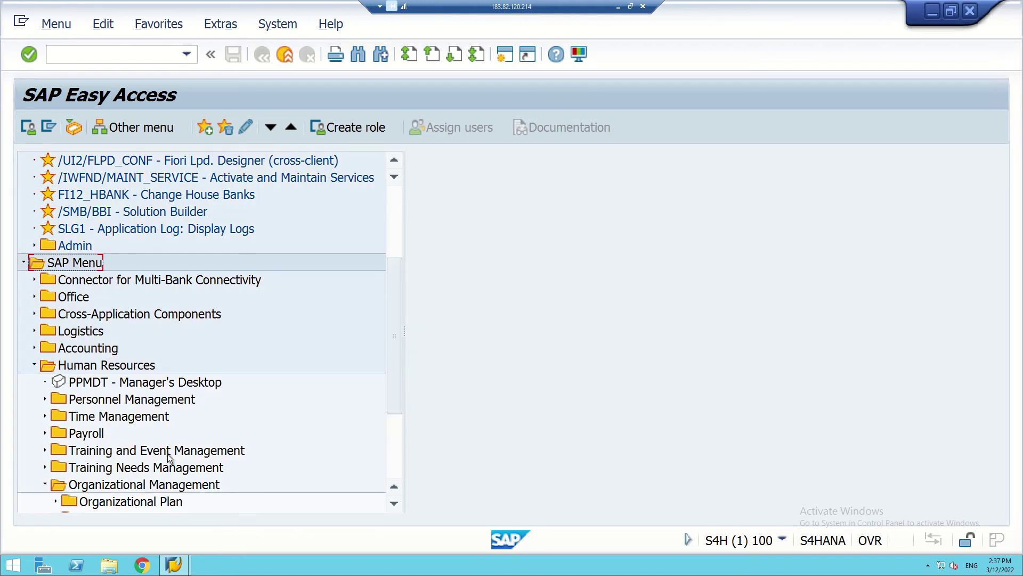
pyautogui.scroll(-1, 167, 453)
pyautogui.scroll(-1, 168, 453)
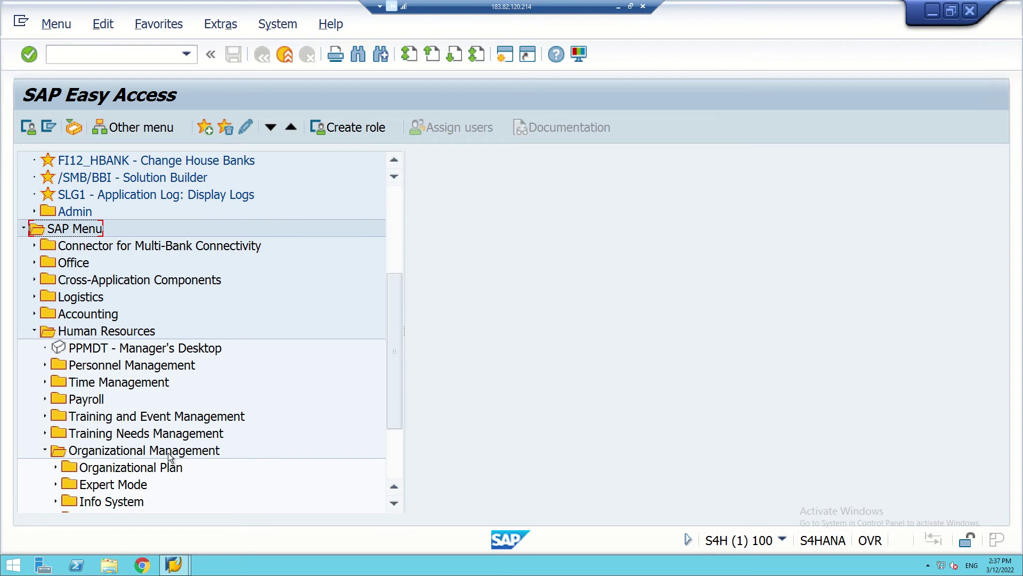
pyautogui.scroll(-2, 171, 452)
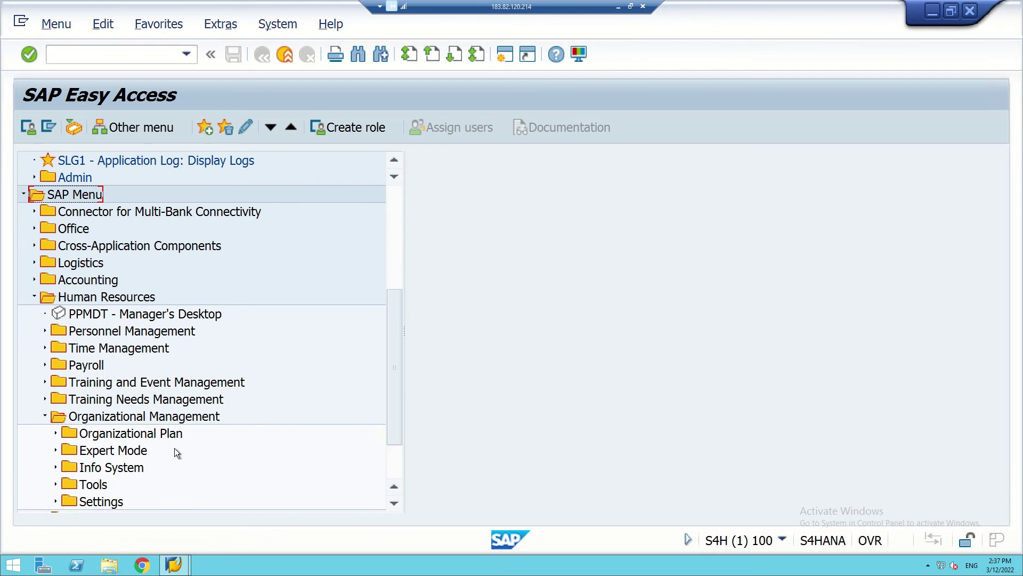
pyautogui.scroll(-2, 174, 451)
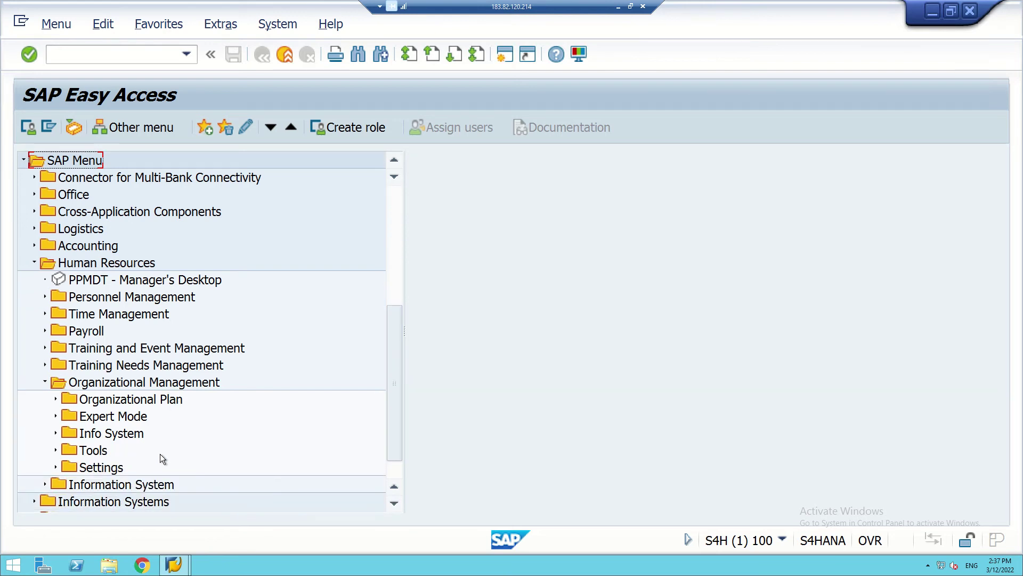
pyautogui.click(55, 416)
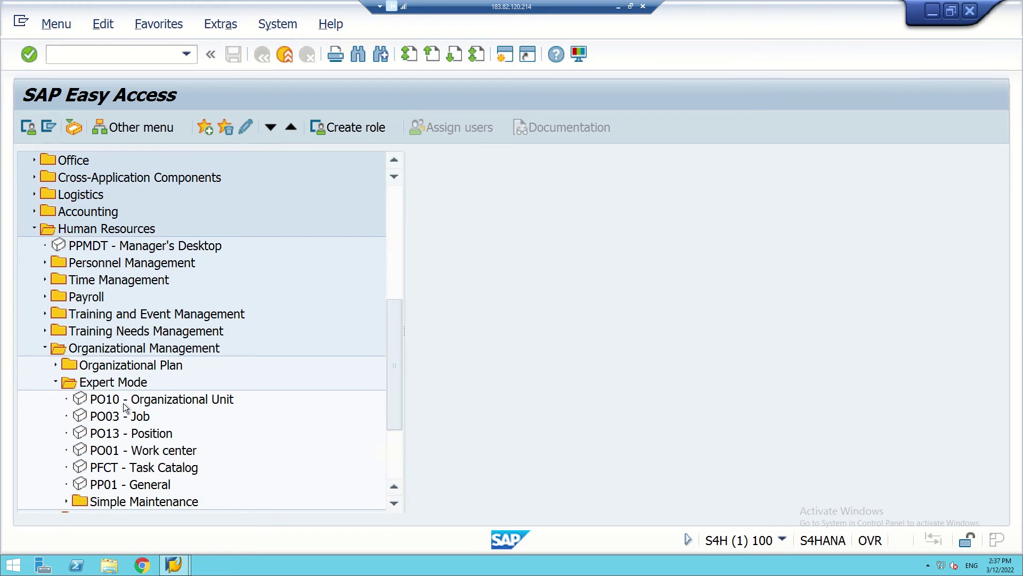
pyautogui.scroll(-1, 123, 403)
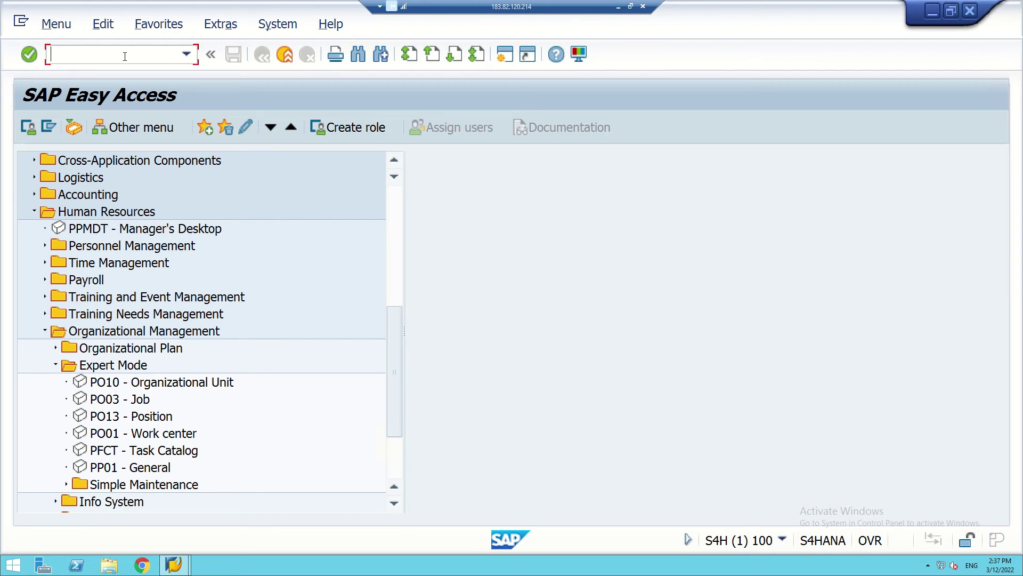
# Open PO10 - Organizational Unit and start creating an Object infotype record in the current plan
pyautogui.doubleClick(107, 382)
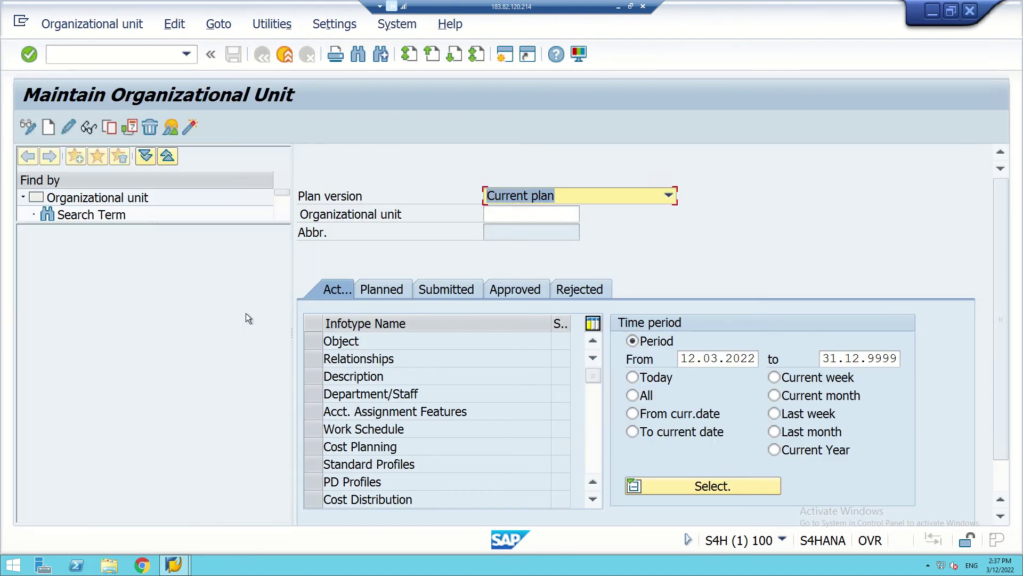
pyautogui.click(521, 213)
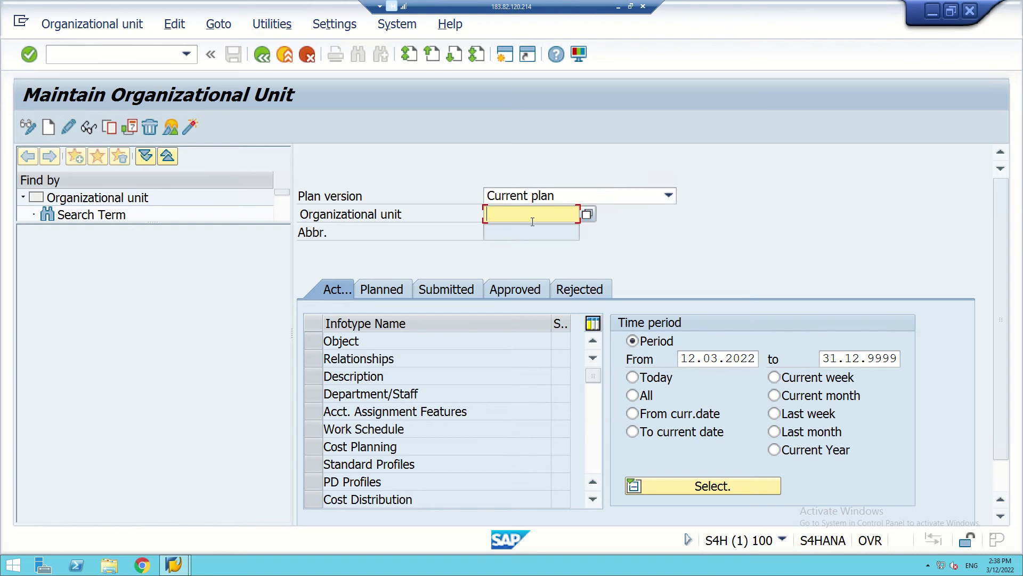
pyautogui.click(315, 341)
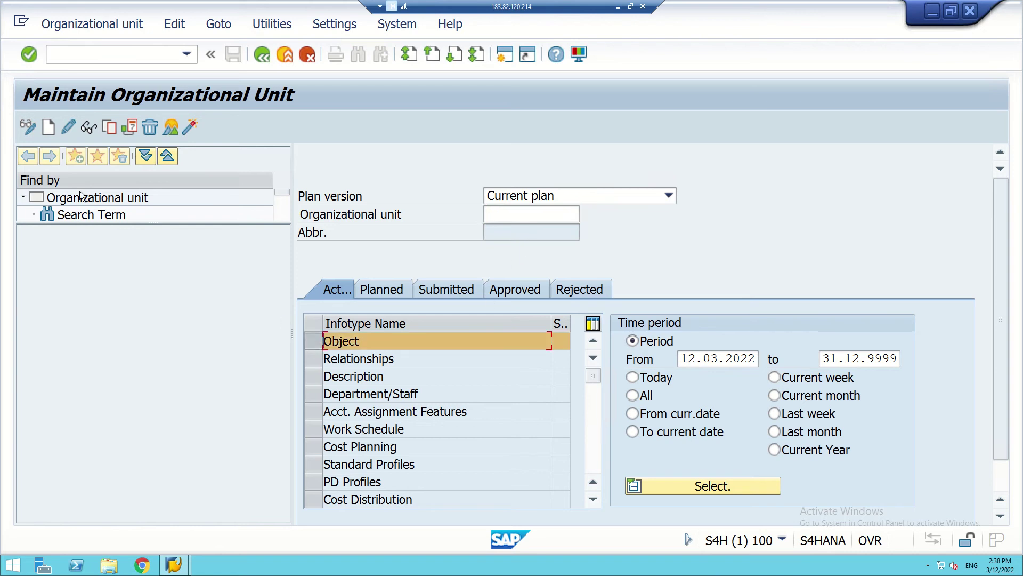
pyautogui.click(48, 128)
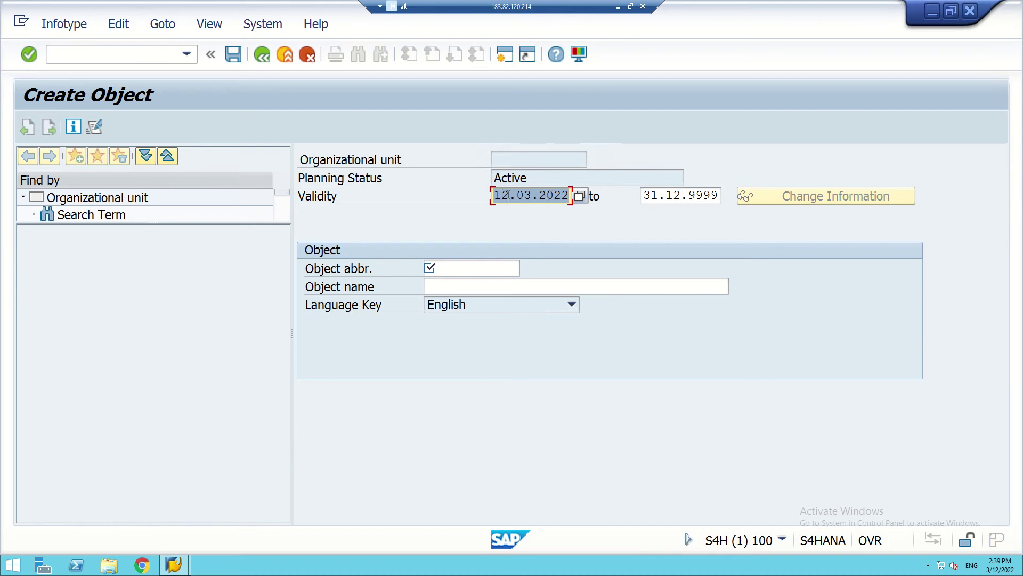
# Set the new organizational unit's validity start date to 01.02.2022
pyautogui.click(510, 195)
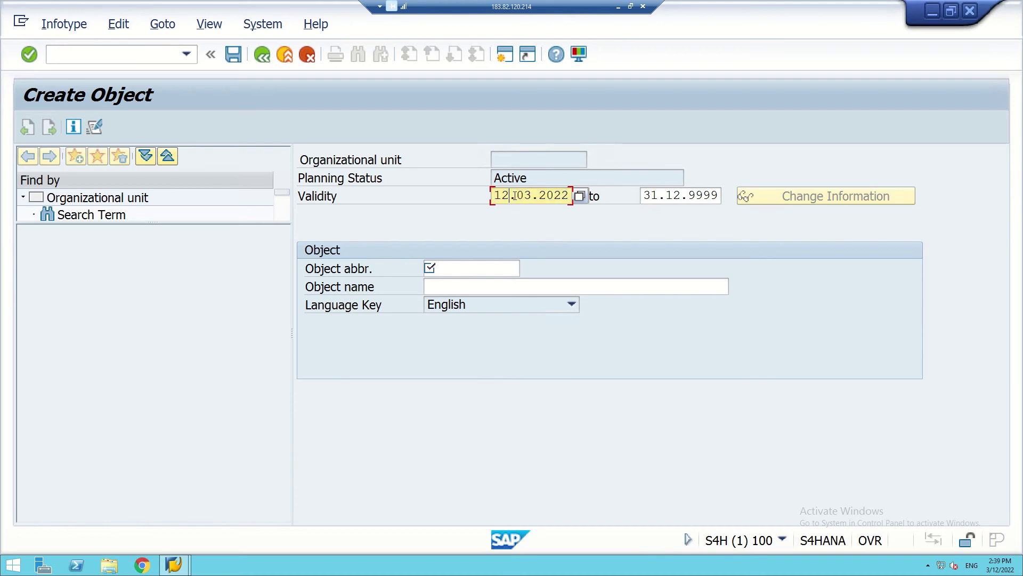
pyautogui.press('BackSpace')
pyautogui.press('BackSpace')
pyautogui.write('01')
pyautogui.press('BackSpace')
pyautogui.write('2')
pyautogui.click(486, 270)
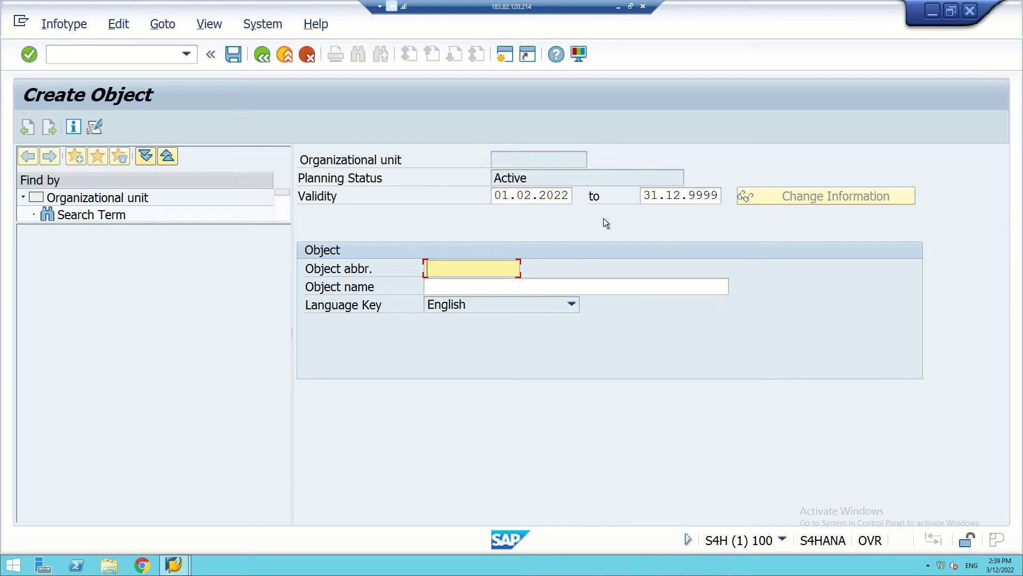
# Enter abbreviation Corp_Off and the name Corporate Office with the surname in parentheses, as planned in the Excel sheet, and save the organizational unit
pyautogui.click(618, 7)
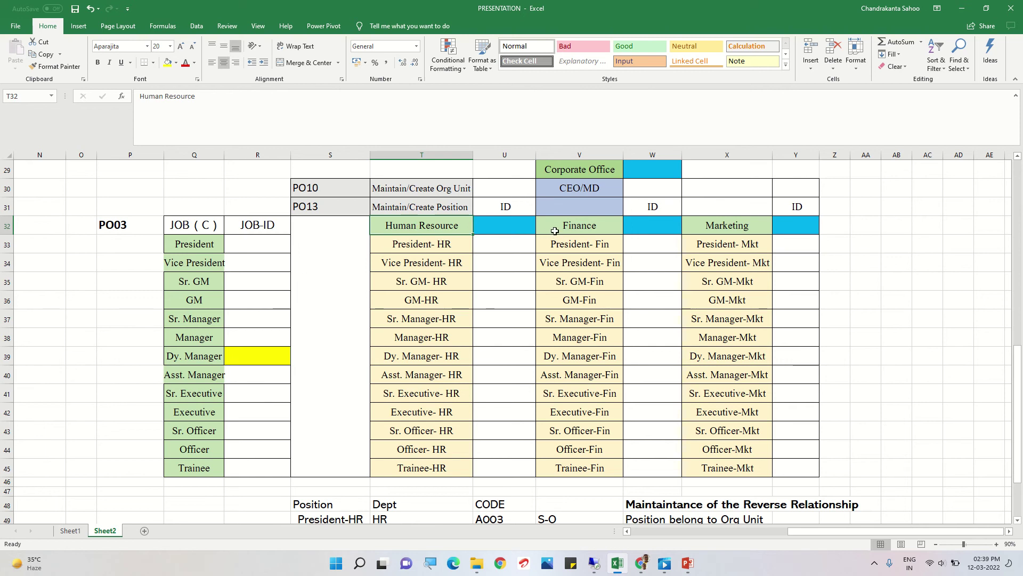
pyautogui.scroll(1, 555, 231)
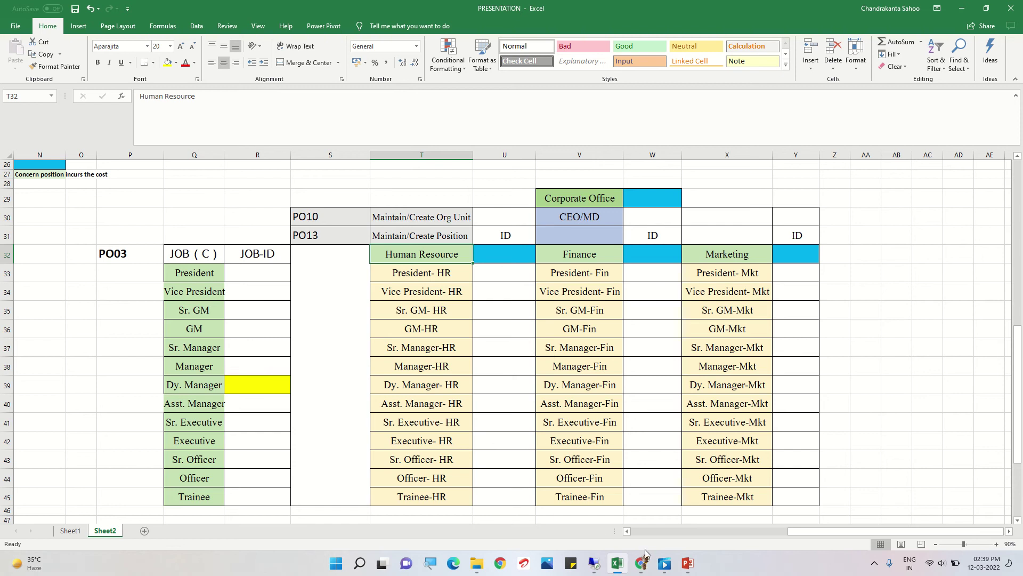
pyautogui.click(594, 563)
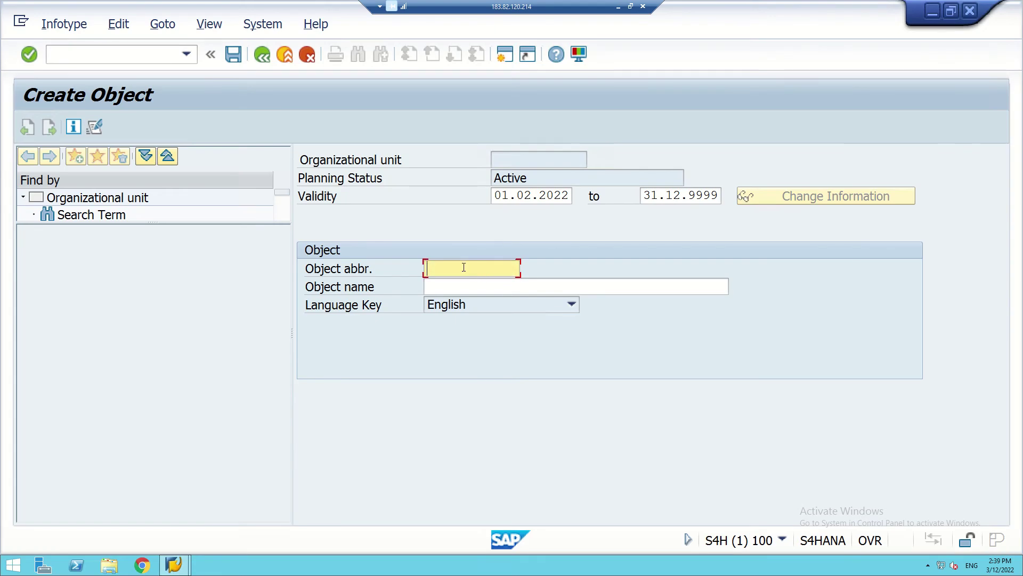
pyautogui.write('Corp_Off')
pyautogui.click(451, 288)
pyautogui.write('C')
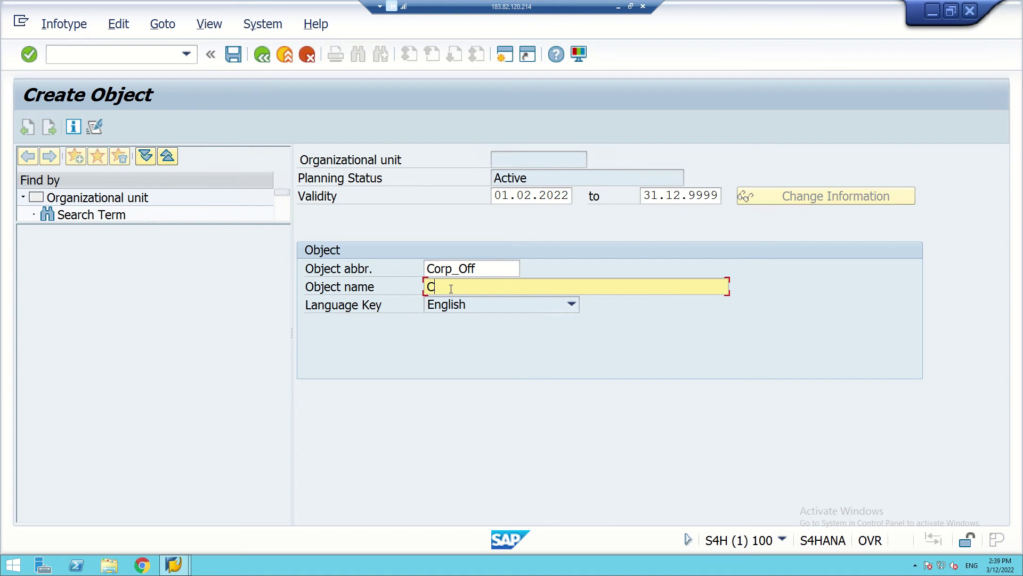
pyautogui.write('orporate Office (')
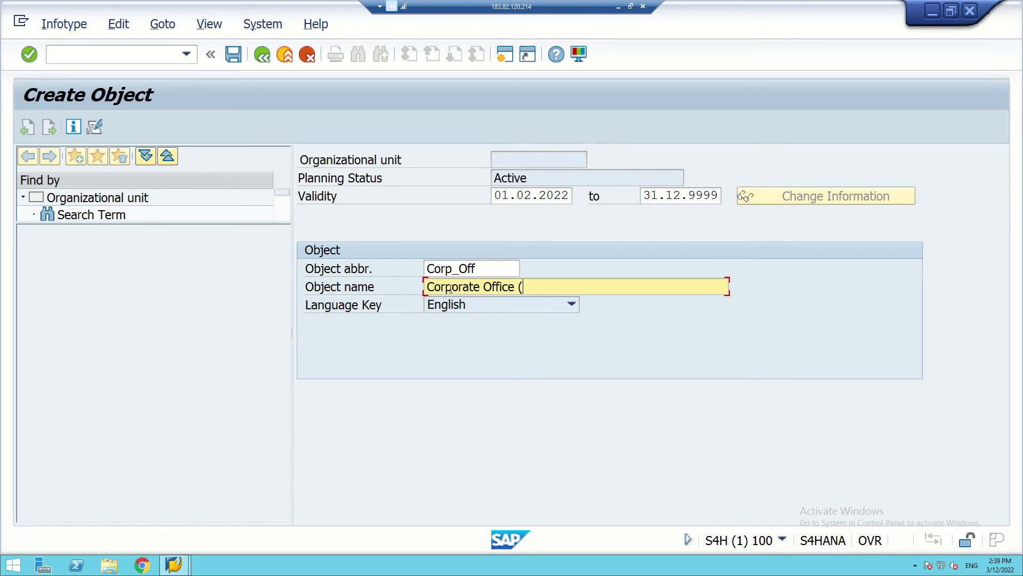
pyautogui.write('Sahoo)')
pyautogui.click(228, 54)
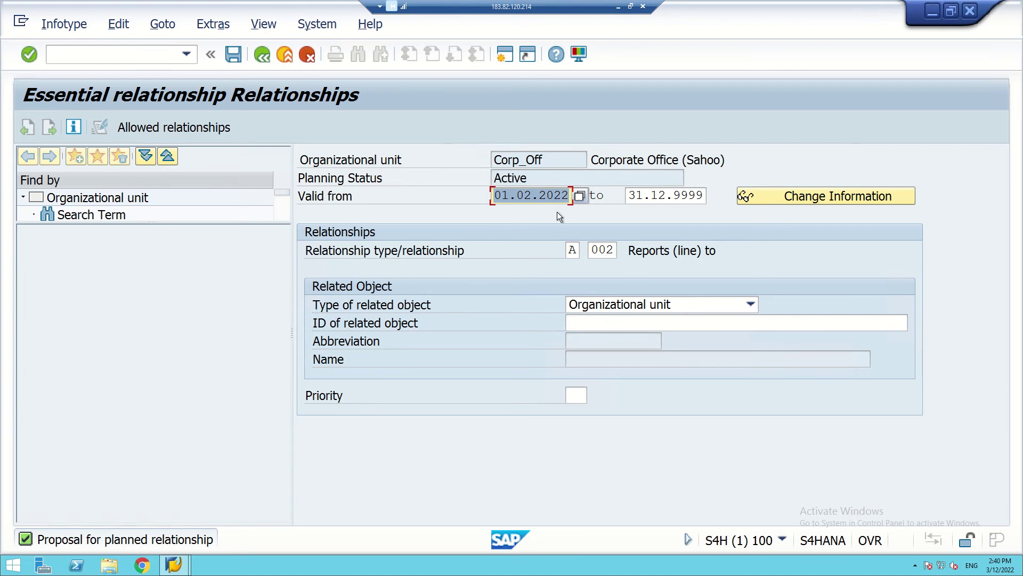
# Change the Corporate Office unit's essential relationship type to B, top down, for relationship 002
pyautogui.click(600, 323)
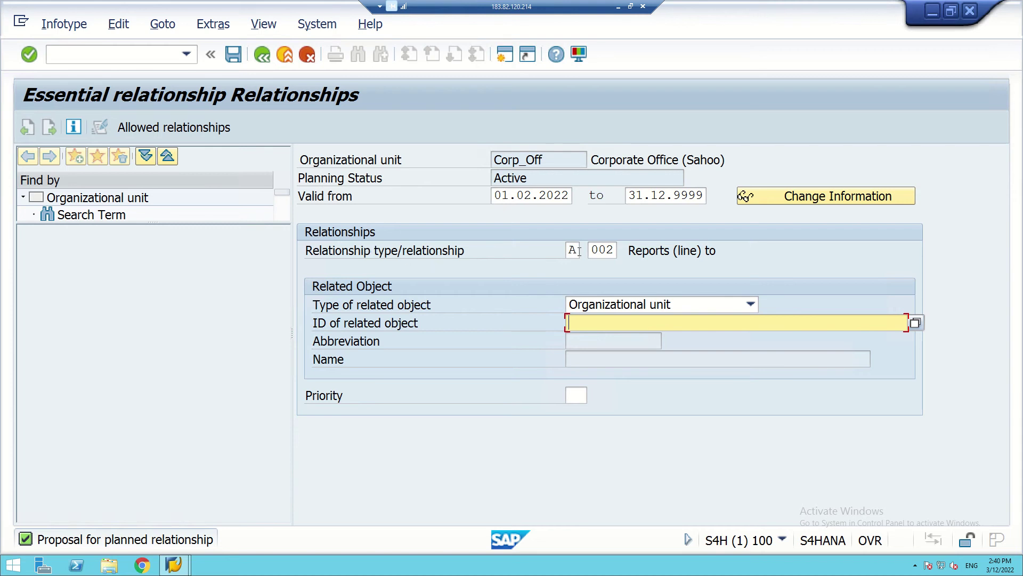
pyautogui.click(579, 251)
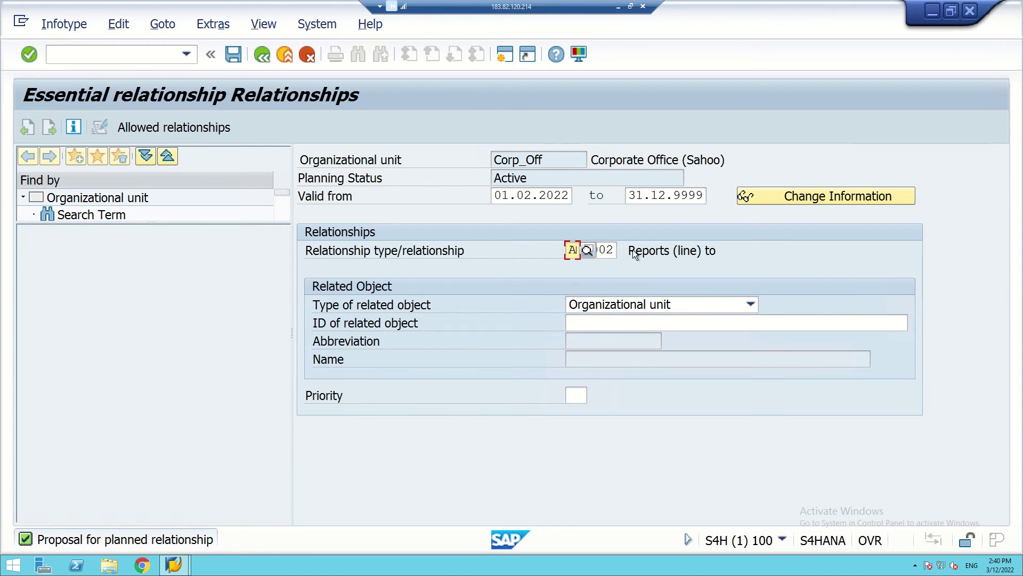
pyautogui.click(670, 254)
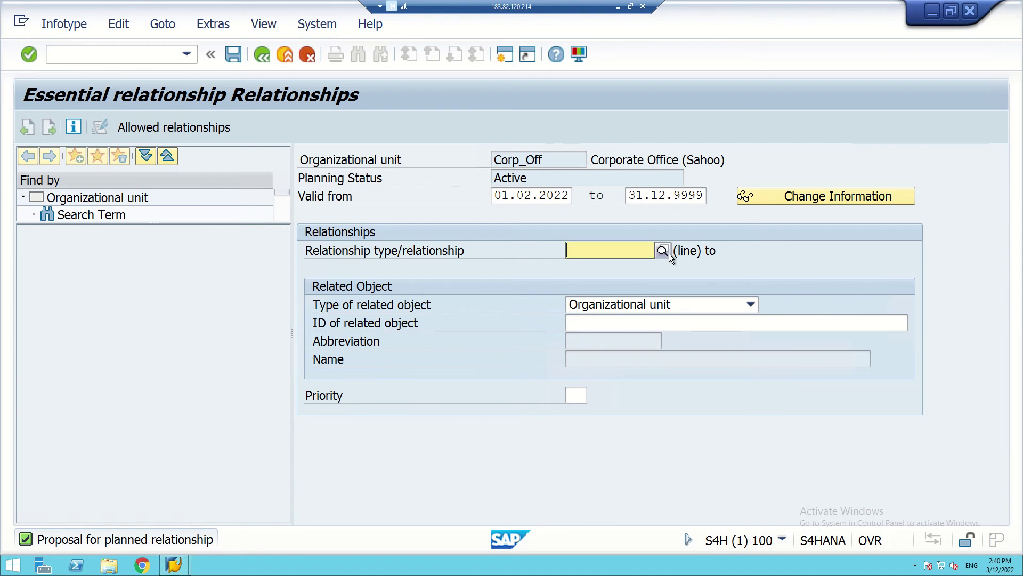
pyautogui.write('B')
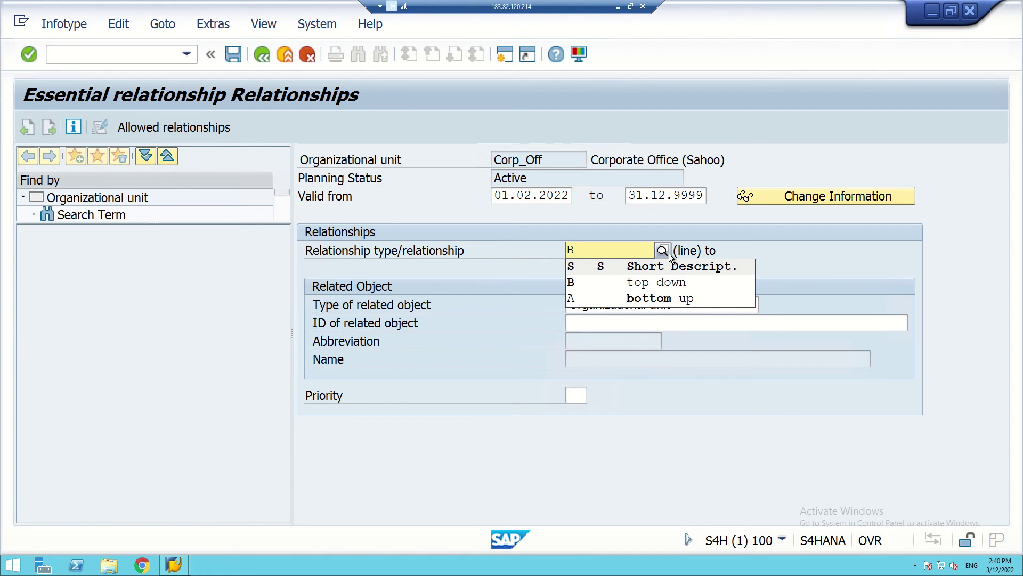
pyautogui.click(654, 282)
pyautogui.press('Return')
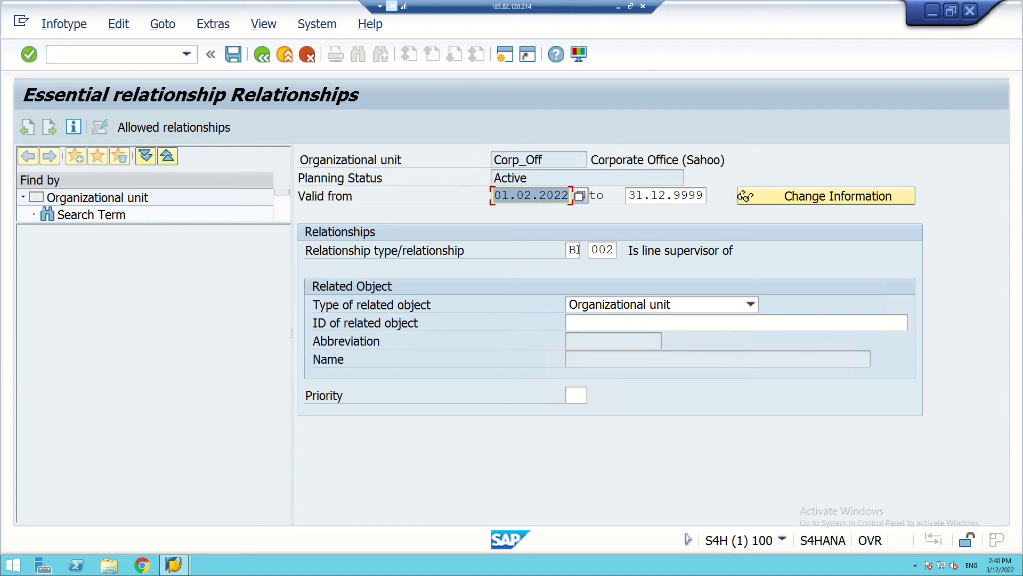
# Set the essential relationship type back to A, bottom up
pyautogui.click(578, 250)
pyautogui.press('BackSpace')
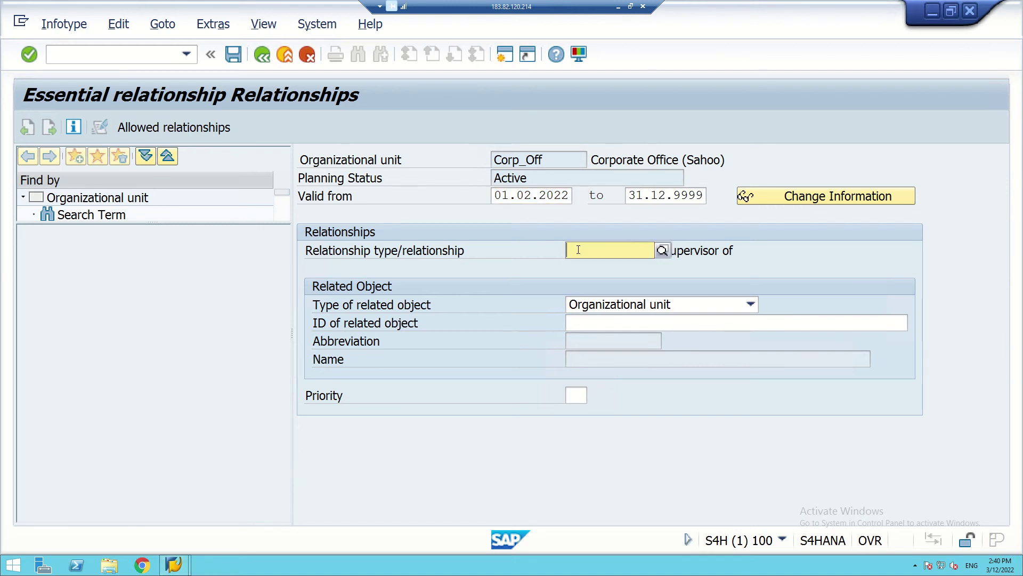
pyautogui.write('A')
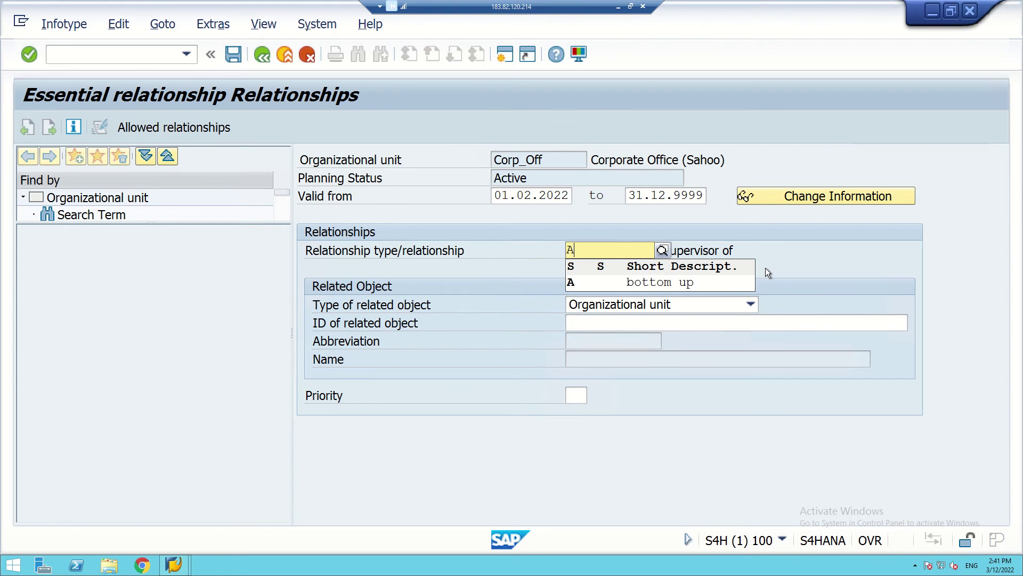
pyautogui.click(663, 283)
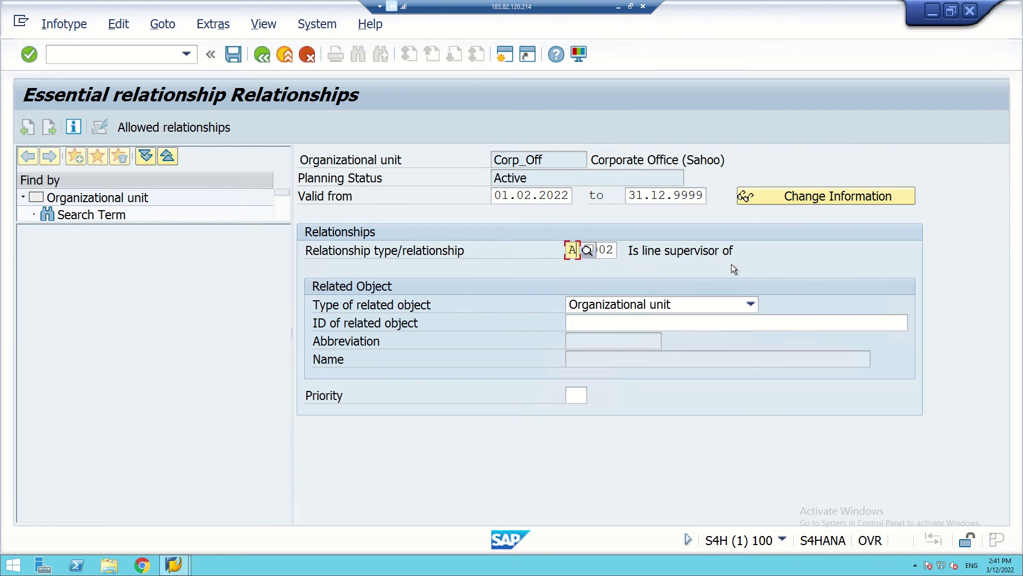
pyautogui.press('Return')
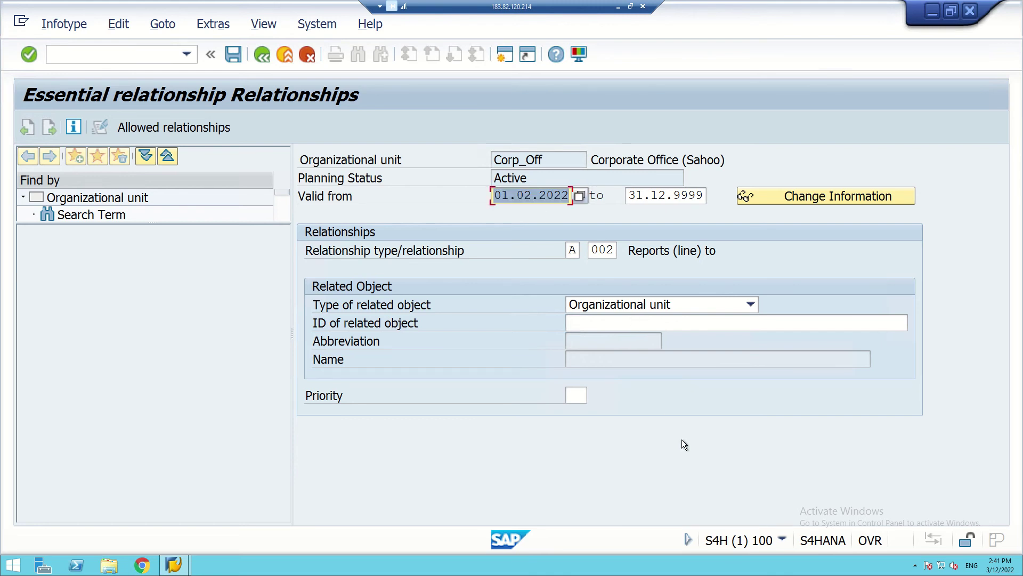
# Try to save the A 002 relationship without entering a related object
pyautogui.click(232, 57)
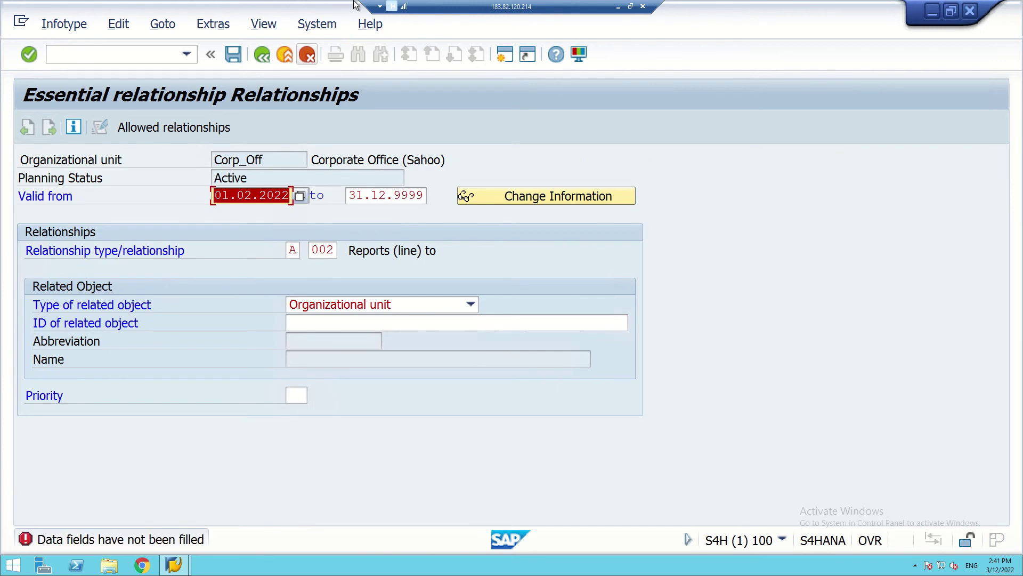
pyautogui.click(434, 22)
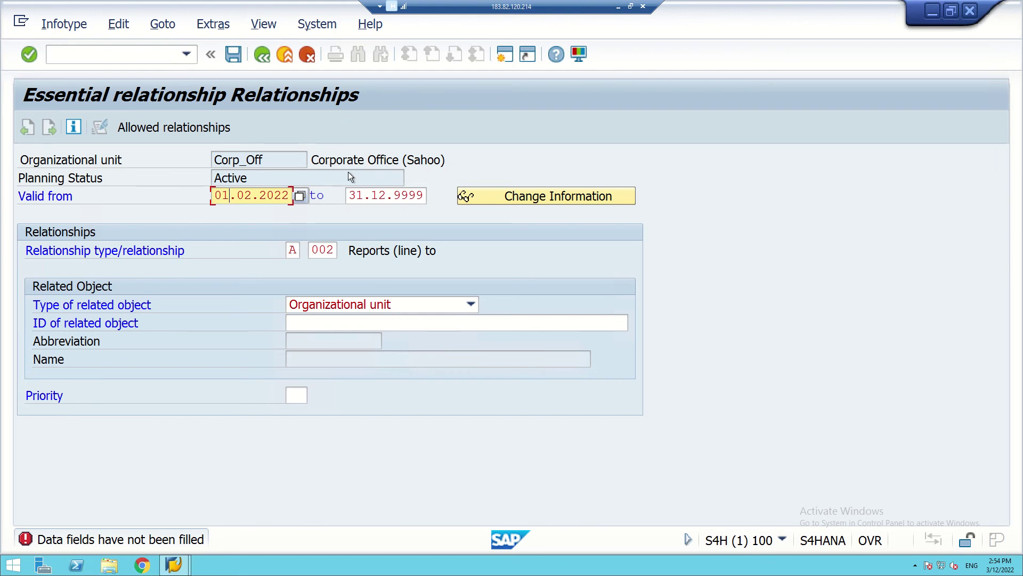
pyautogui.press('F3')
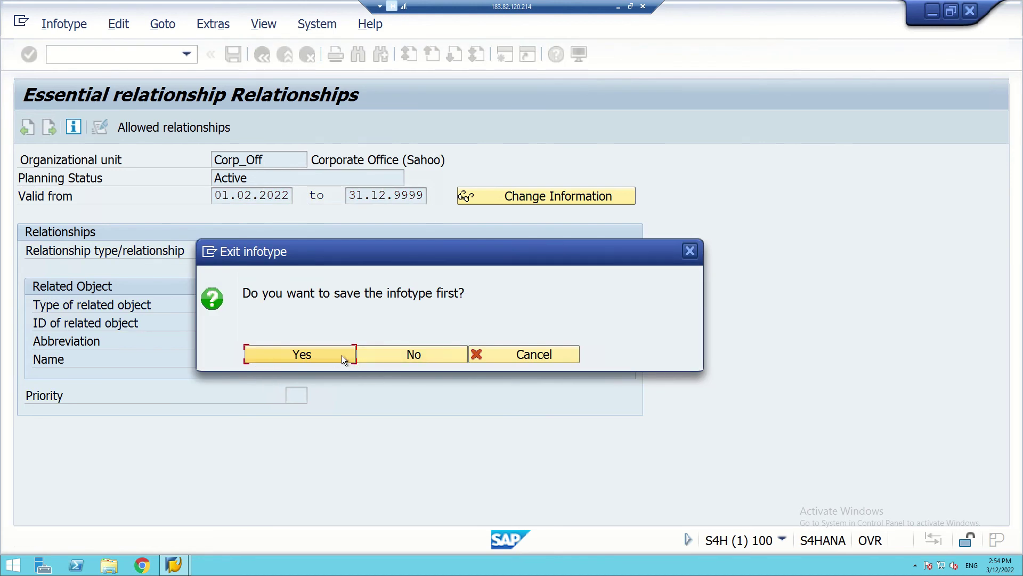
pyautogui.click(343, 356)
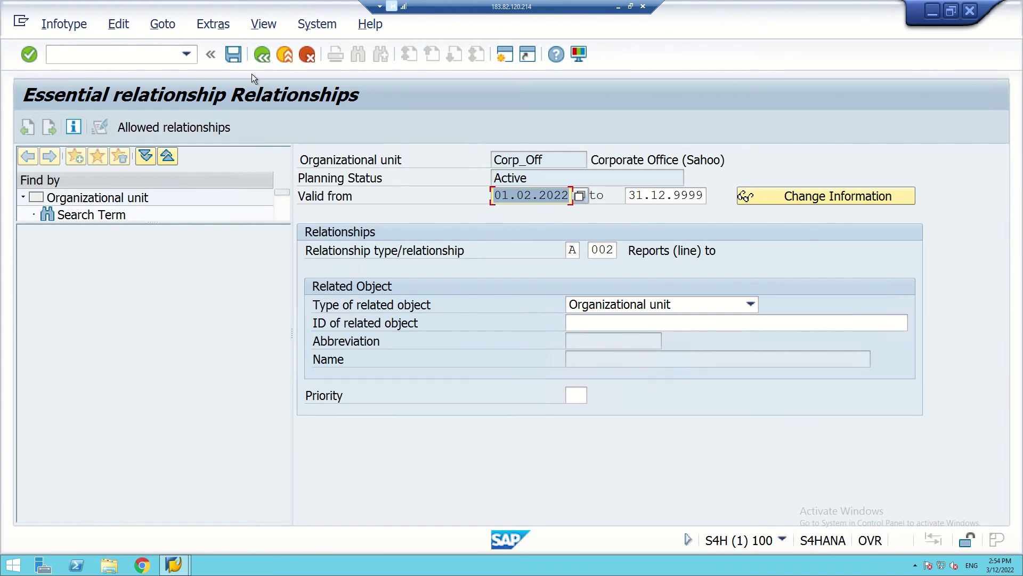
# Leave the essential relationship record without saving it by cancelling the infotype processing
pyautogui.click(260, 55)
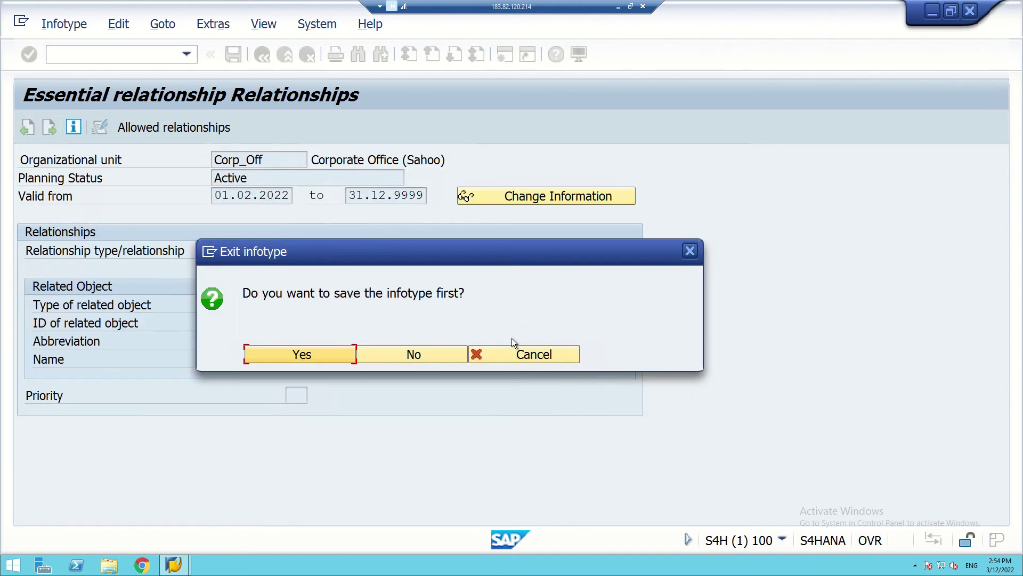
pyautogui.click(403, 356)
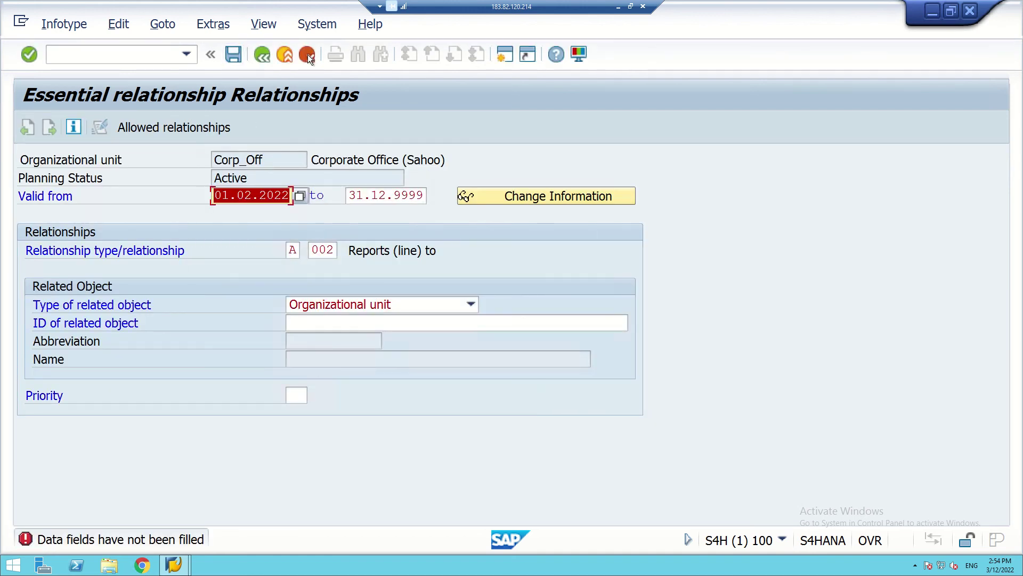
pyautogui.click(308, 55)
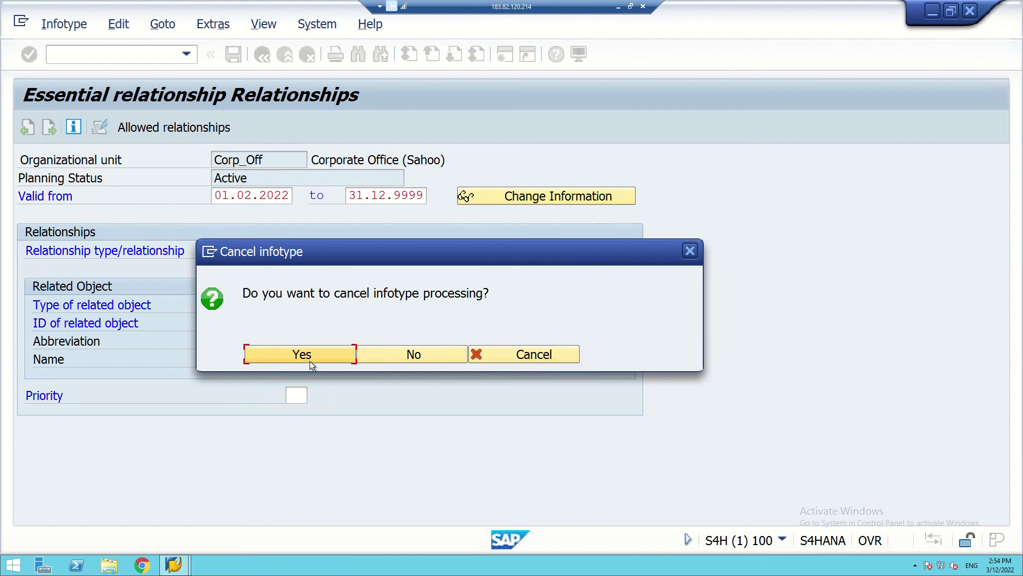
pyautogui.click(310, 357)
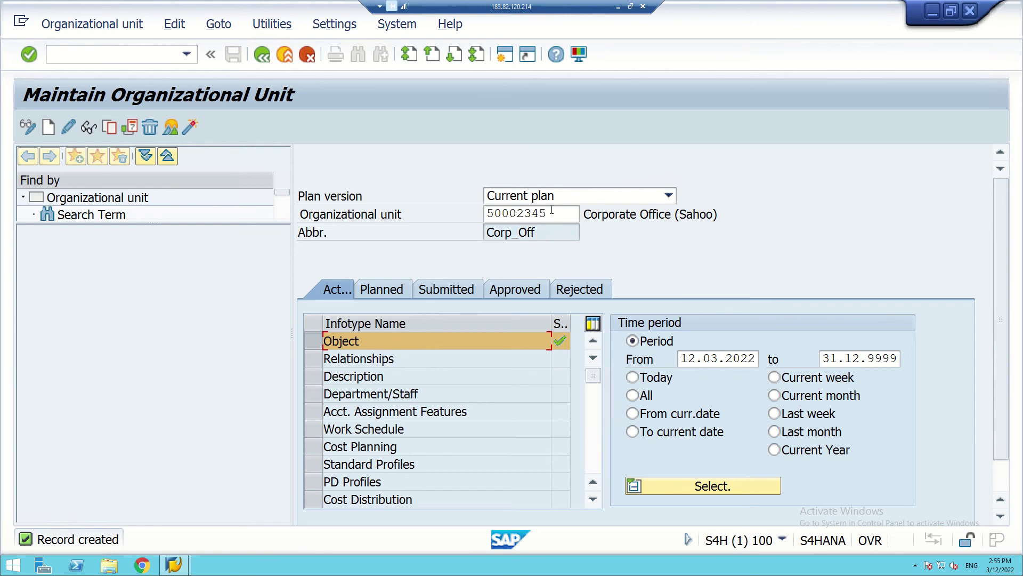
# Switch to the Excel planning sheet and enter 50002345 as the Corporate Office ID in cell W29
pyautogui.click(618, 6)
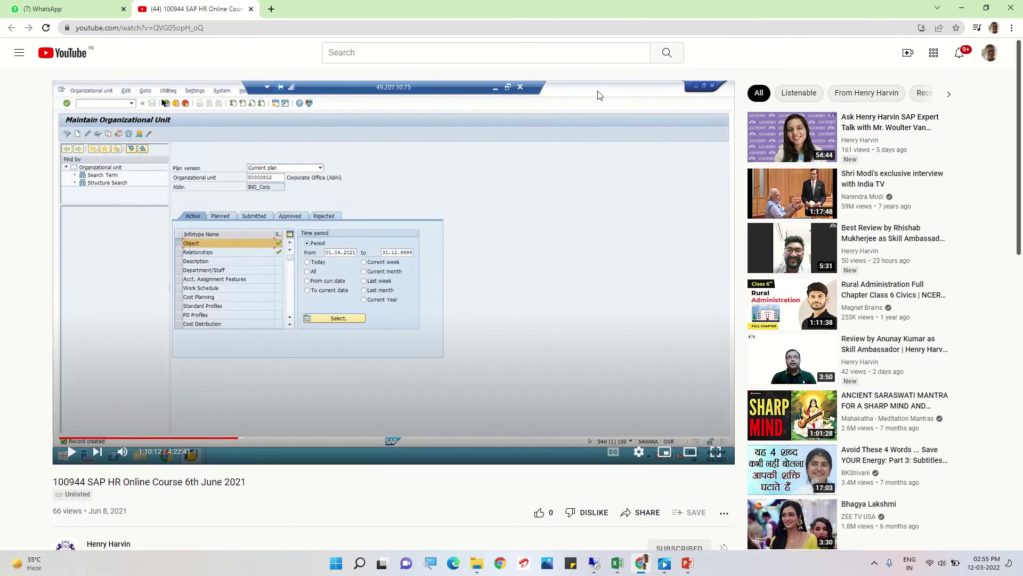
pyautogui.click(1004, 5)
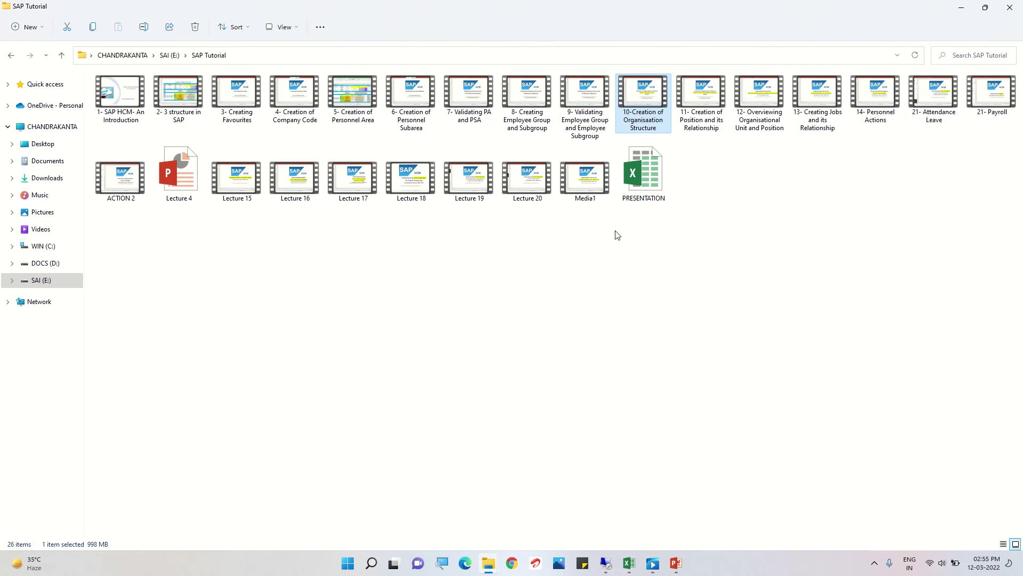
pyautogui.click(629, 563)
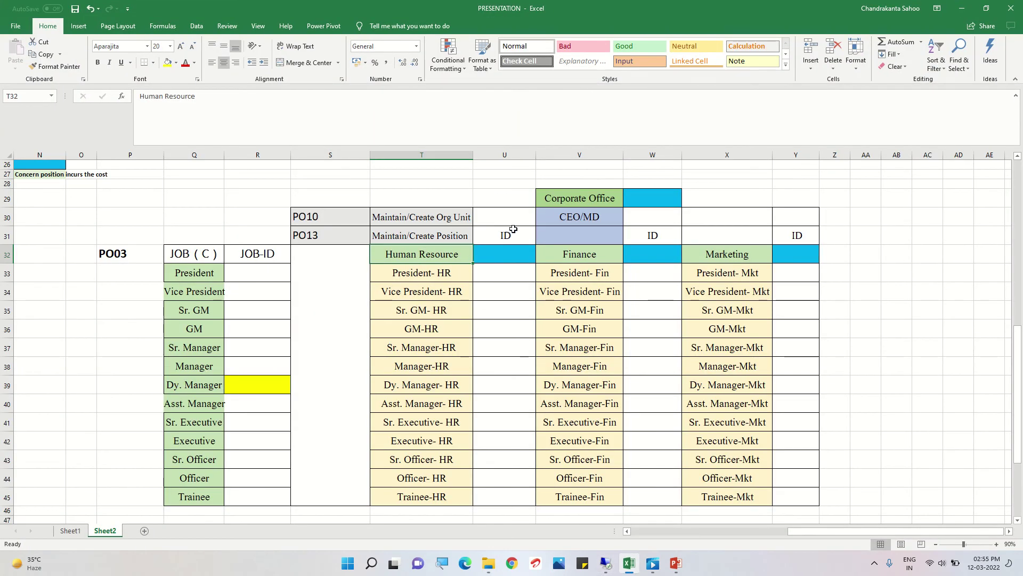
pyautogui.click(629, 198)
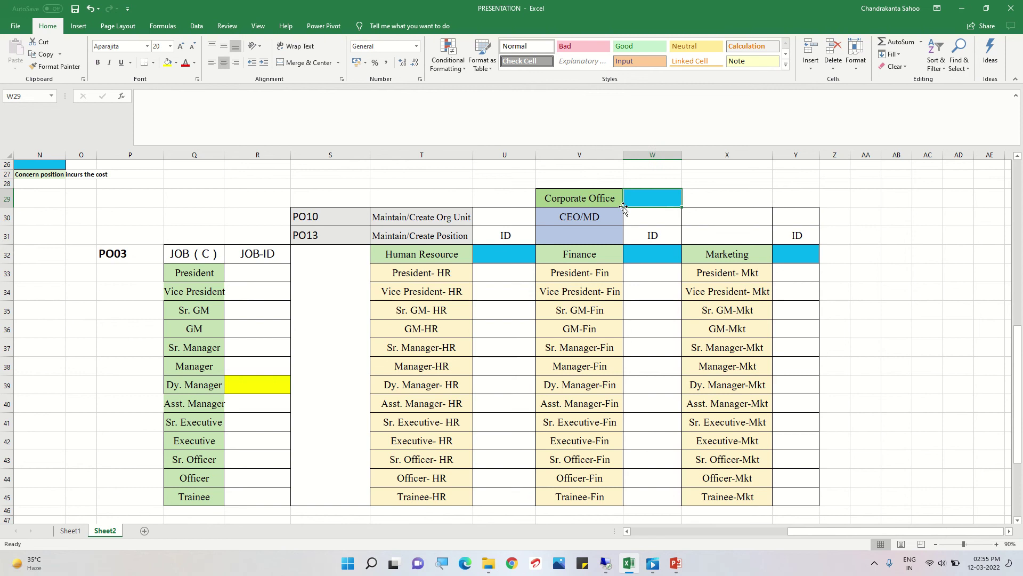
pyautogui.write('5000')
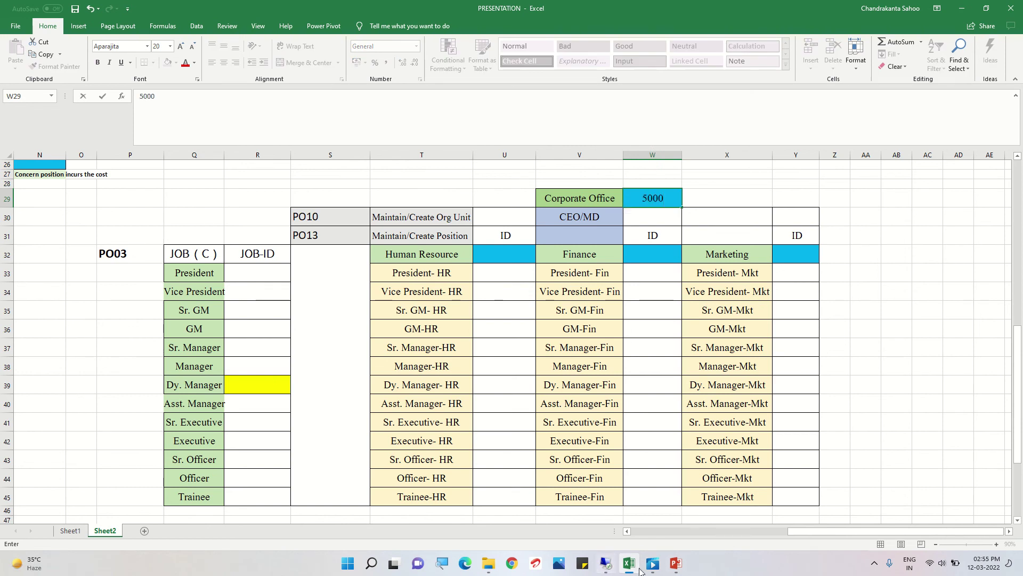
pyautogui.click(608, 565)
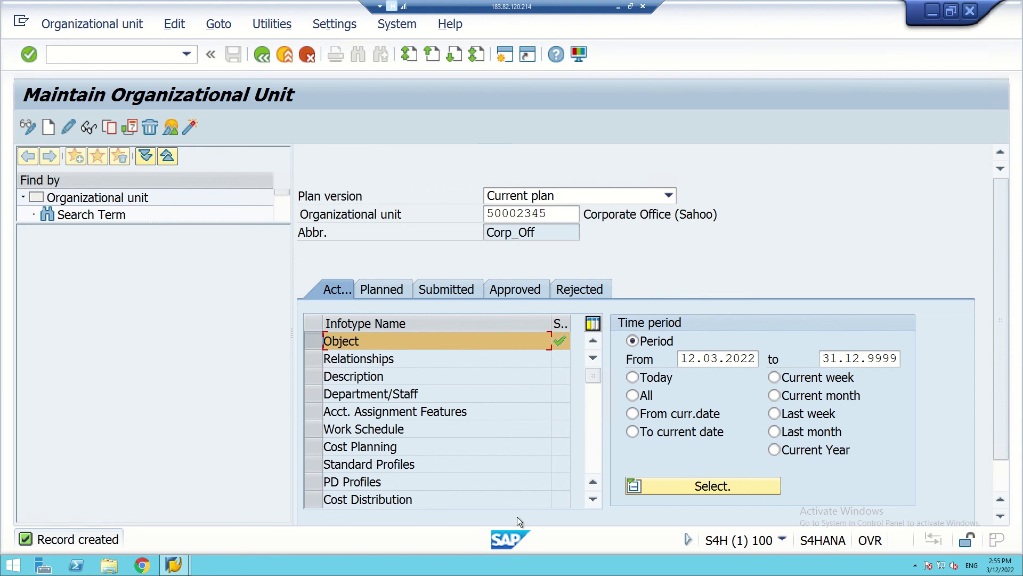
pyautogui.click(618, 7)
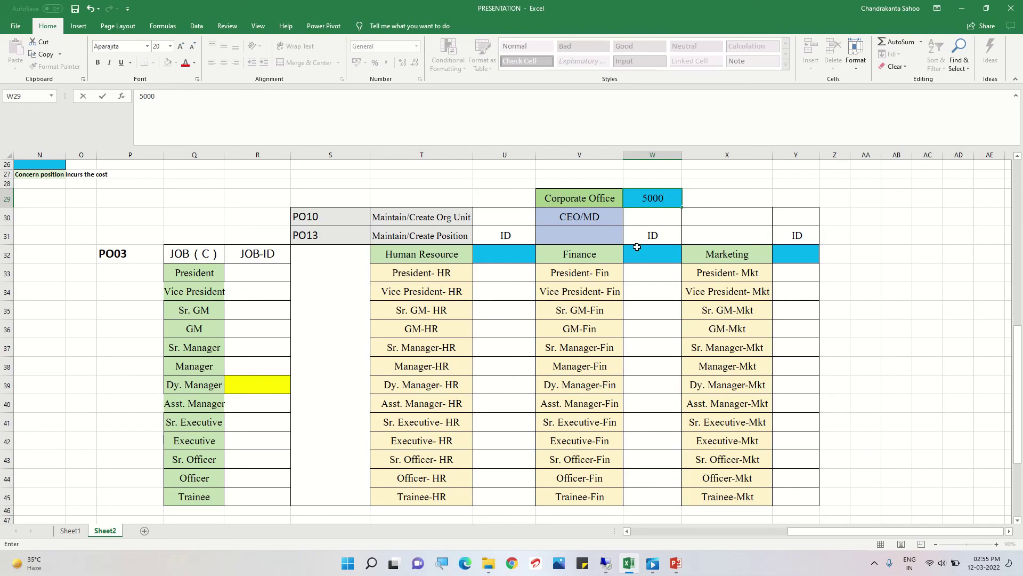
pyautogui.write('2345')
# Switch back to SAP and clear the organizational unit number on the Maintain Organizational Unit screen
pyautogui.click(606, 563)
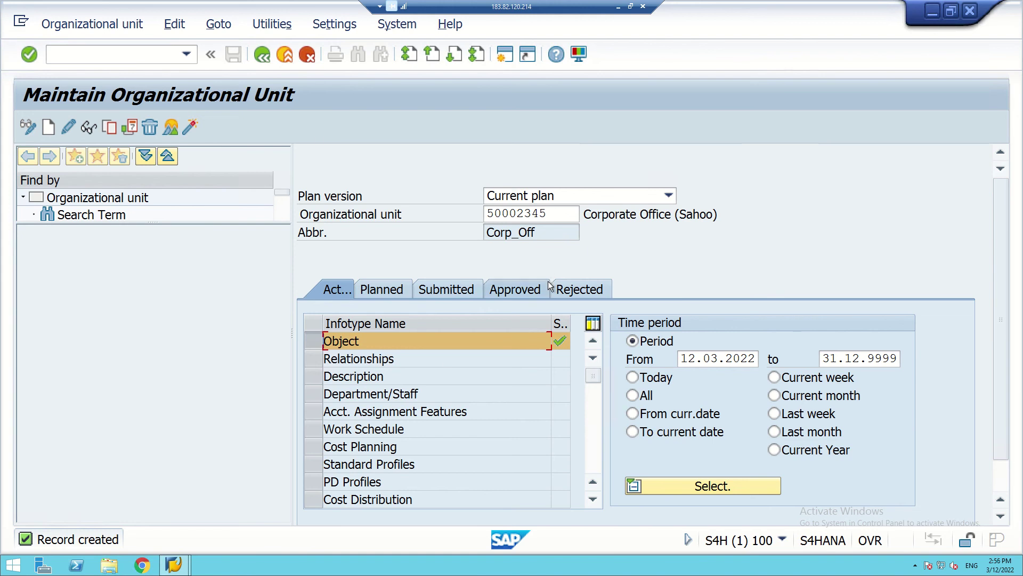
pyautogui.click(559, 213)
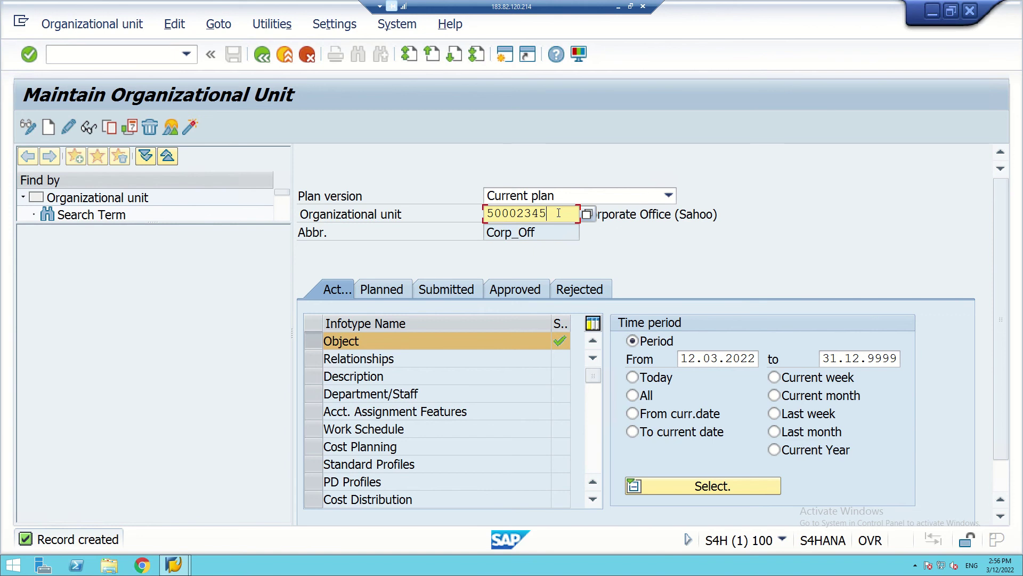
pyautogui.press('BackSpace')
pyautogui.press('BackSpace')
pyautogui.press('BackSpace')
pyautogui.press('BackSpace')
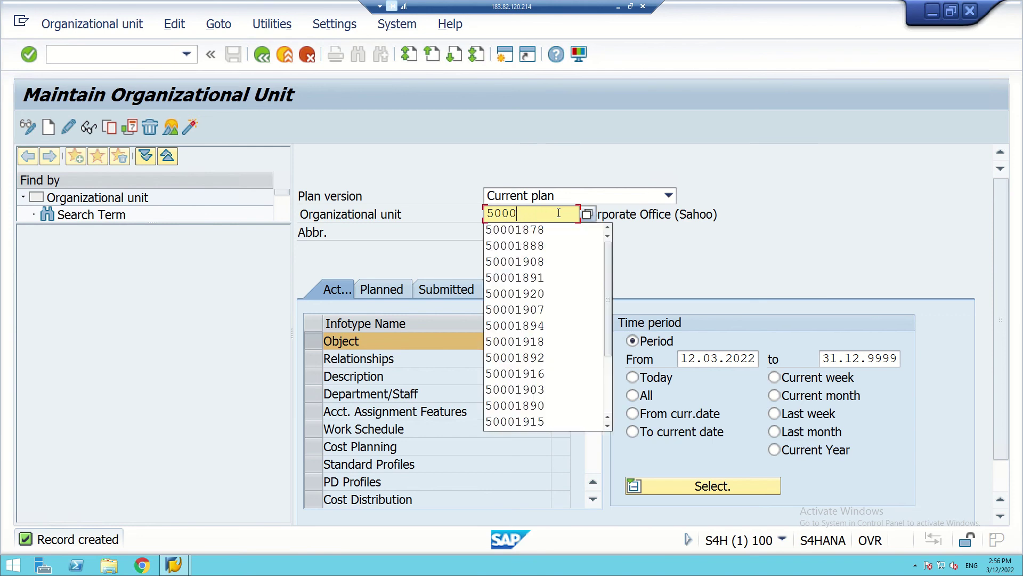
pyautogui.press('BackSpace')
pyautogui.press('BackSpace')
pyautogui.press('BackSpace')
pyautogui.press('BackSpace')
pyautogui.click(632, 274)
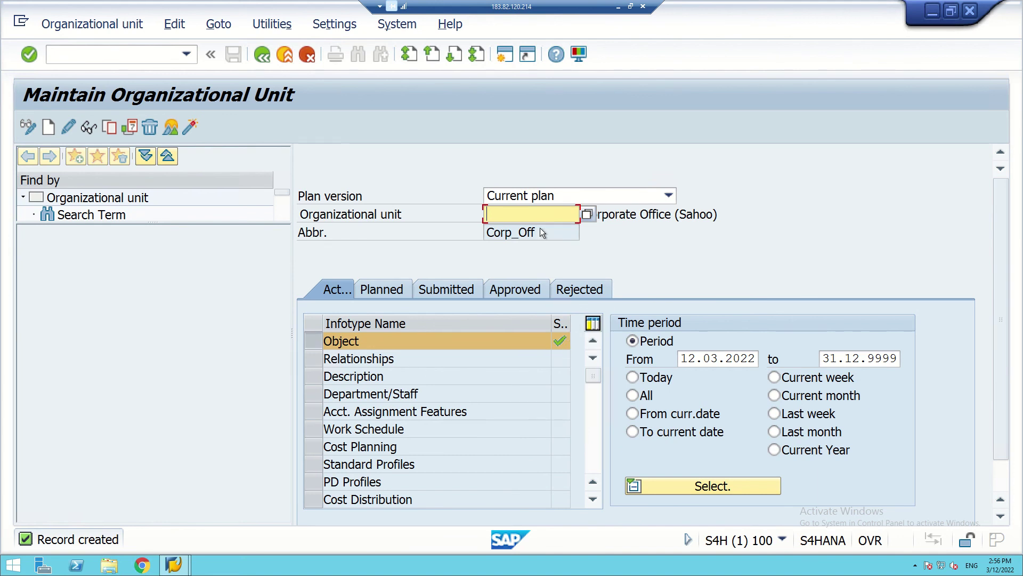
pyautogui.press('Return')
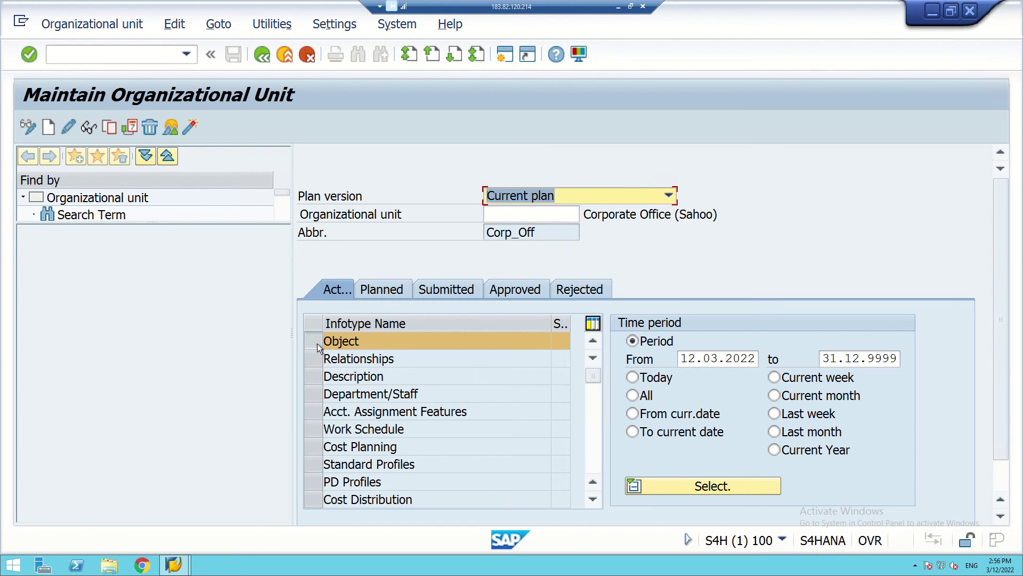
# Start a new Object record for an organizational unit and set its validity start date to 01.02.2022
pyautogui.click(403, 346)
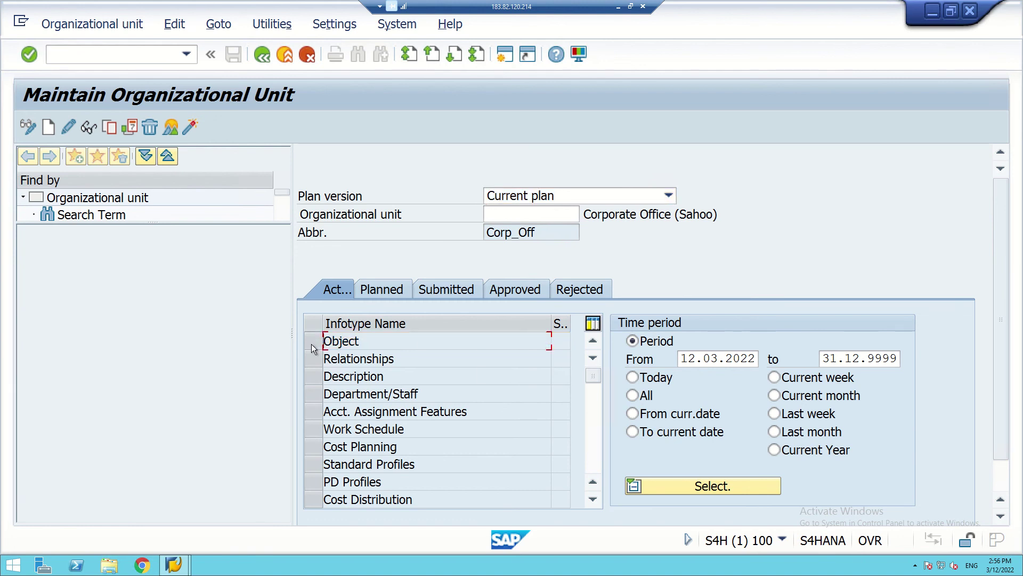
pyautogui.click(311, 344)
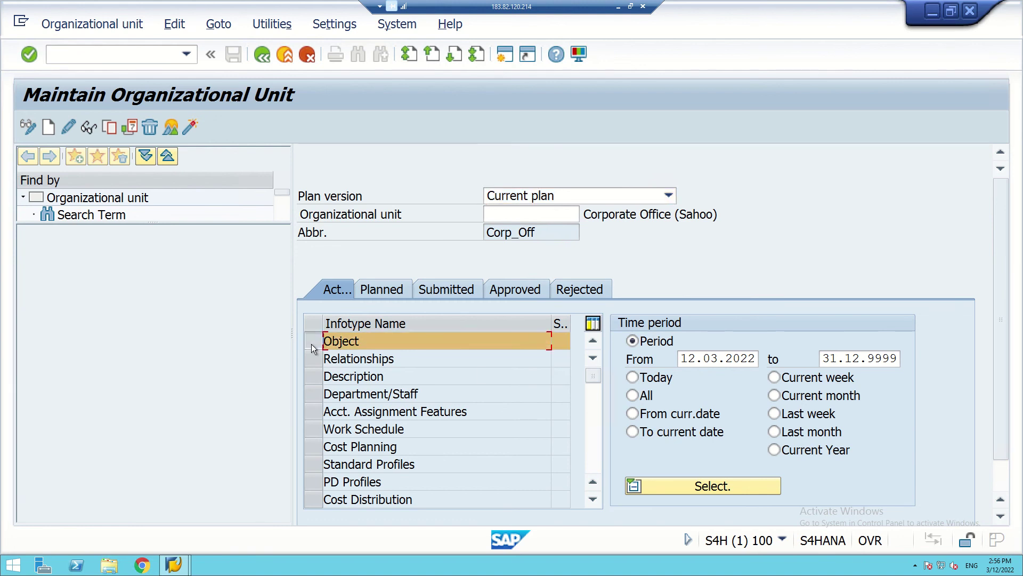
pyautogui.click(53, 127)
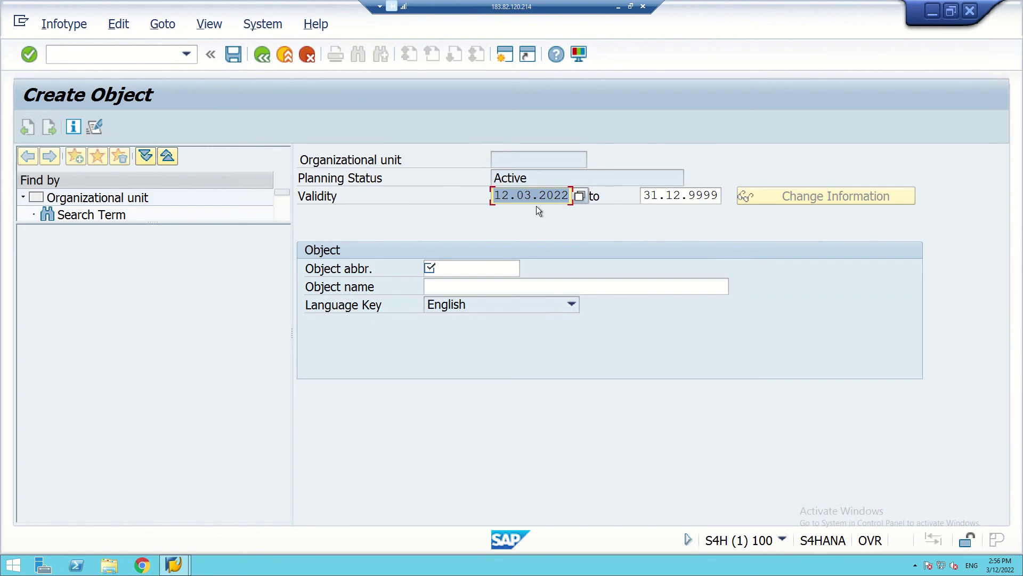
pyautogui.click(511, 195)
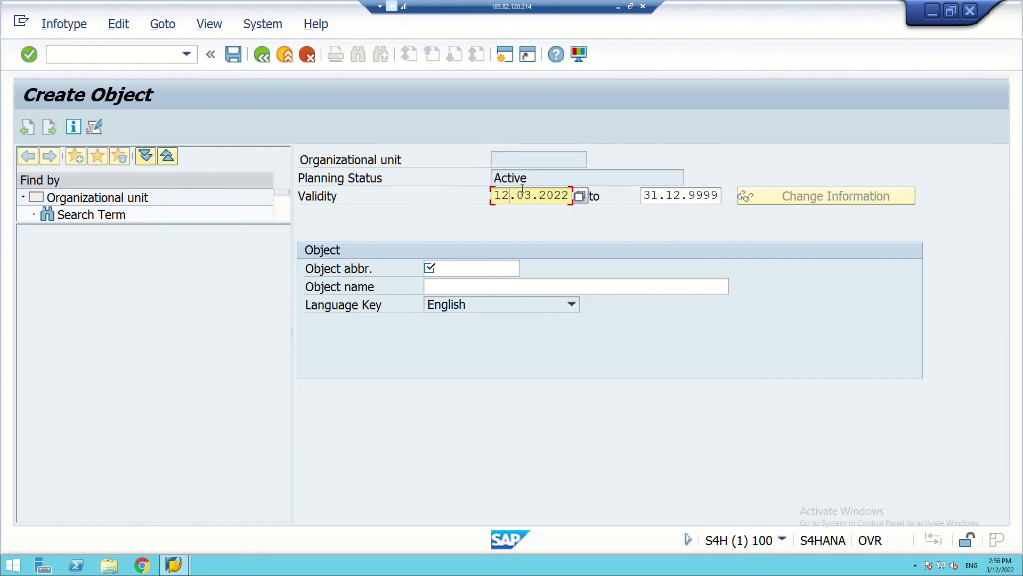
pyautogui.press('BackSpace')
pyautogui.press('BackSpace')
pyautogui.write('0')
pyautogui.write('1.0')
pyautogui.write('1')
# Enter HR_Dept as the abbreviation and Human Resource Dept with the surname in parentheses as the object name, and save the record
pyautogui.click(473, 265)
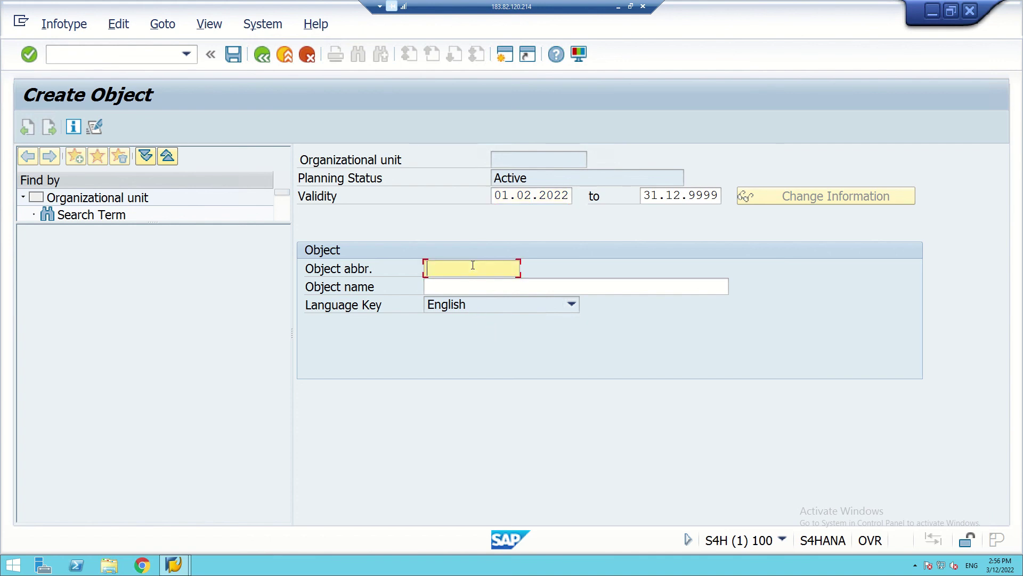
pyautogui.write('HR_')
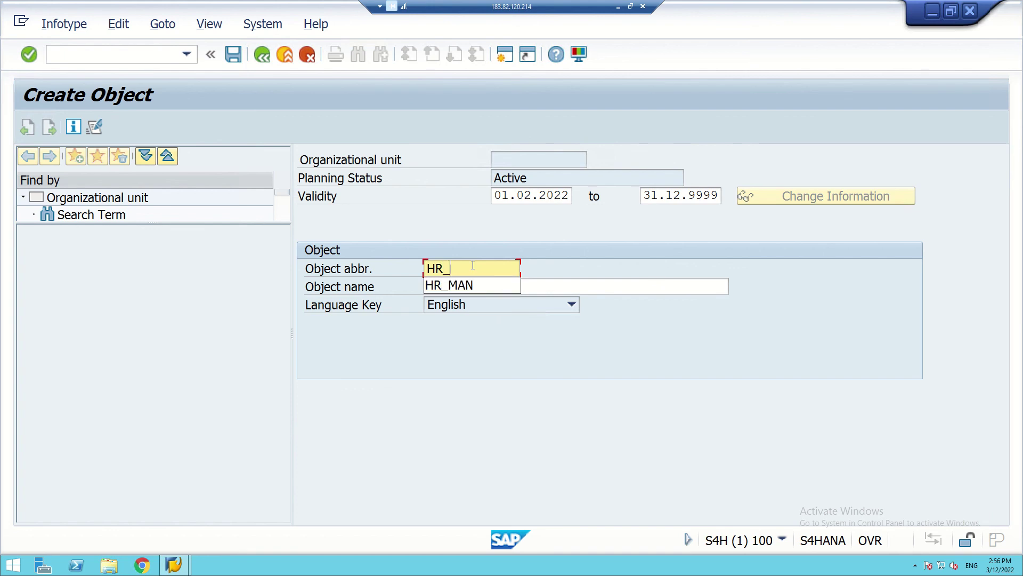
pyautogui.write('Dept')
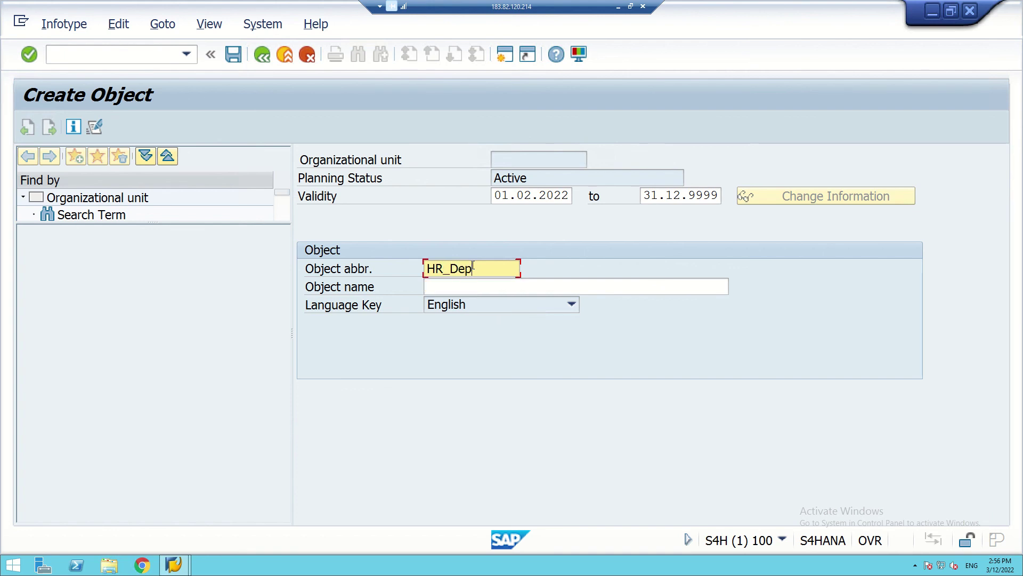
pyautogui.click(433, 291)
pyautogui.write('Hum')
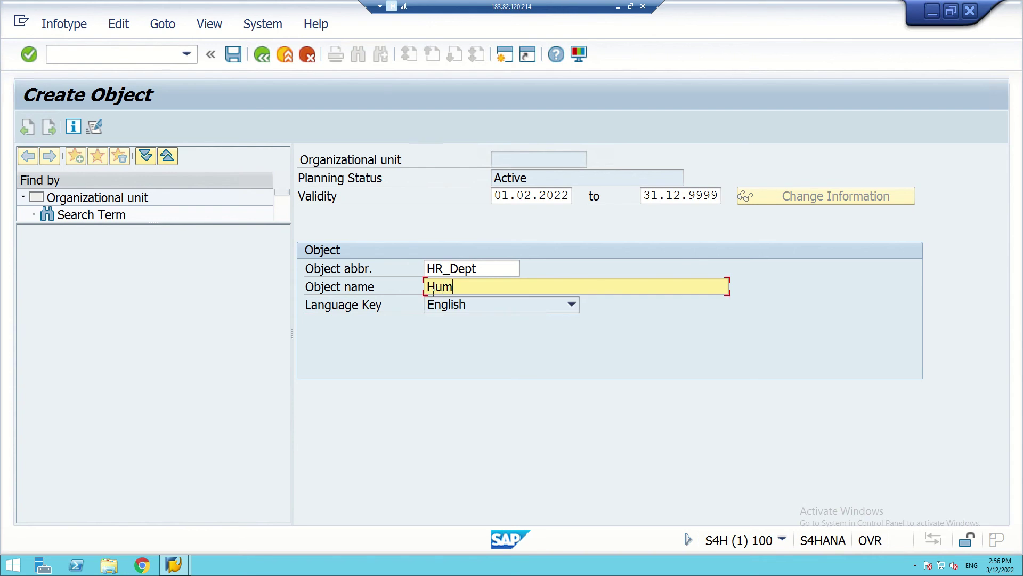
pyautogui.write('an Resource Dept ')
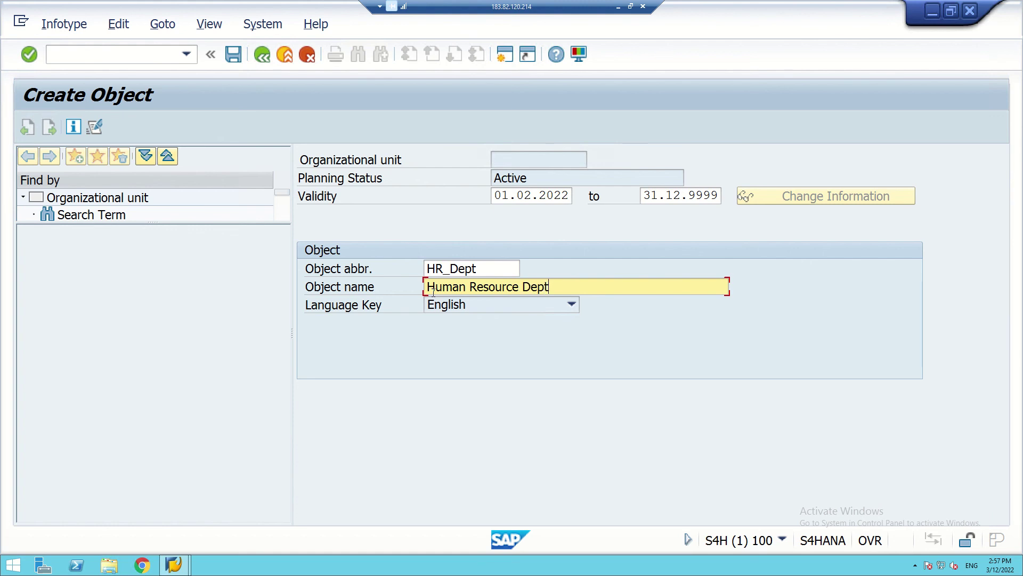
pyautogui.write('(Sahoo)')
pyautogui.click(234, 55)
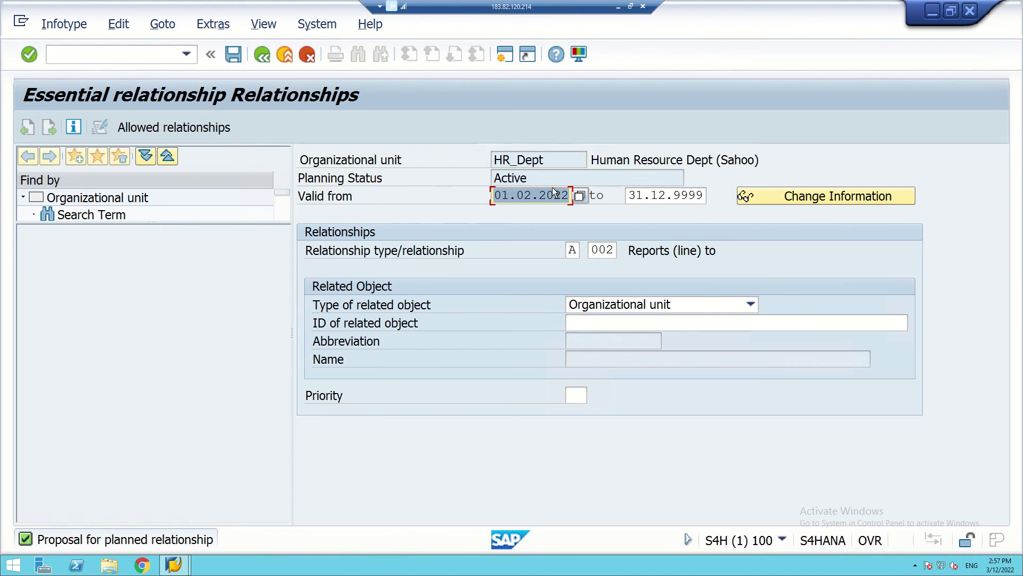
# Find Corporate Office (Corp_Off) with a surname wildcard search, assign it as HR_Dept's A 002 related object, and save the relationship
pyautogui.click(516, 194)
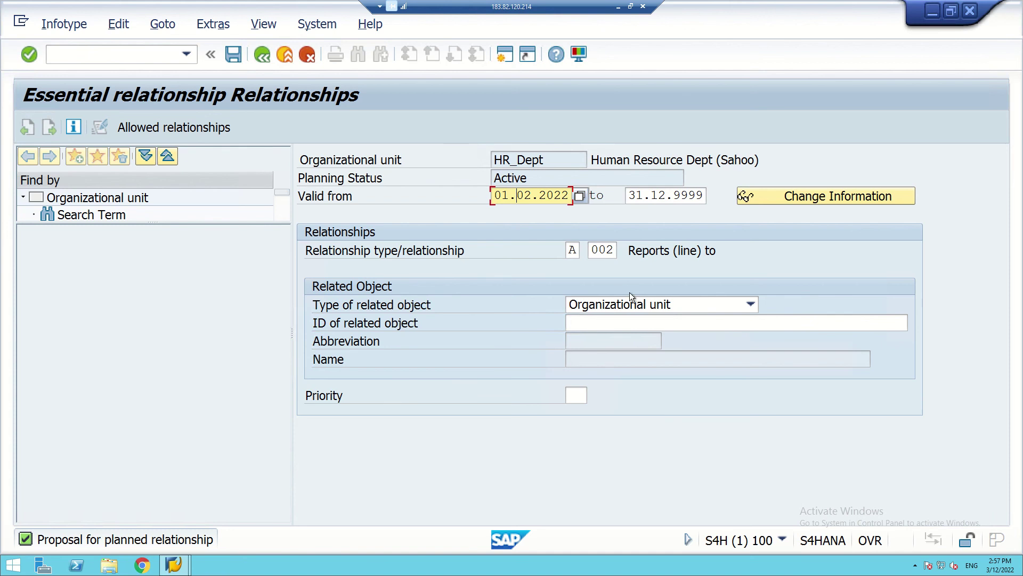
pyautogui.click(703, 323)
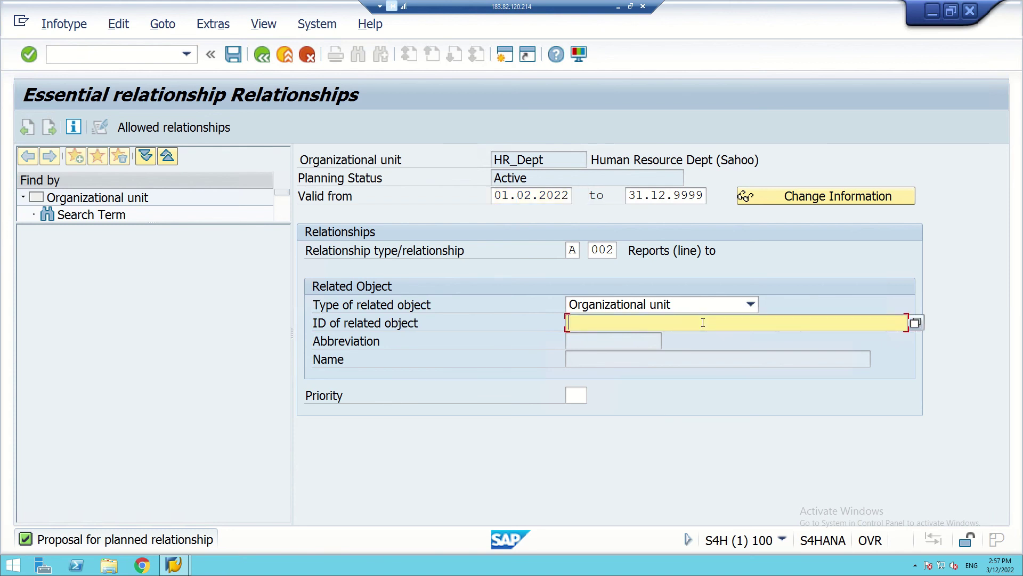
pyautogui.write('*Sahoo*')
pyautogui.press('Return')
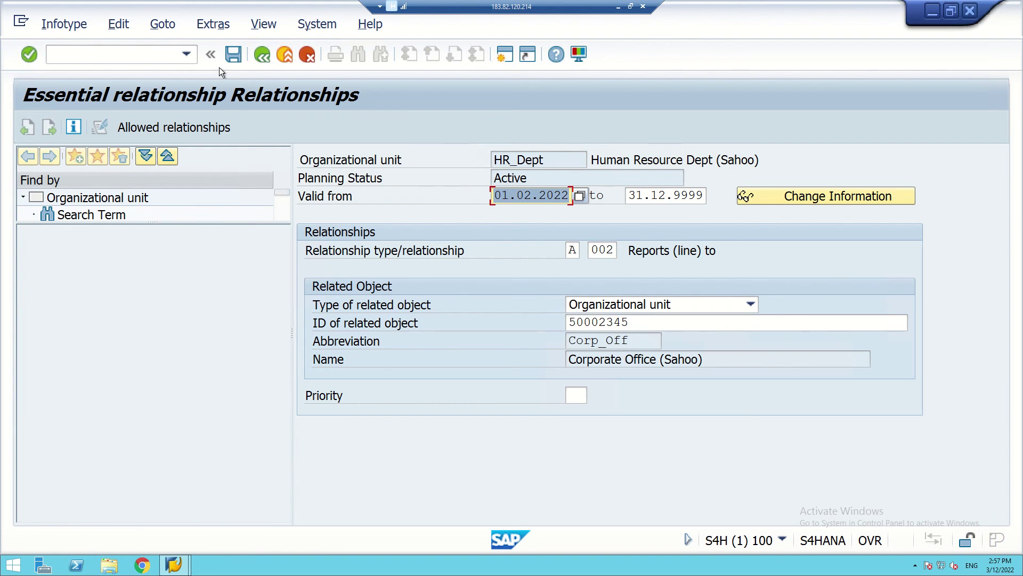
pyautogui.click(235, 53)
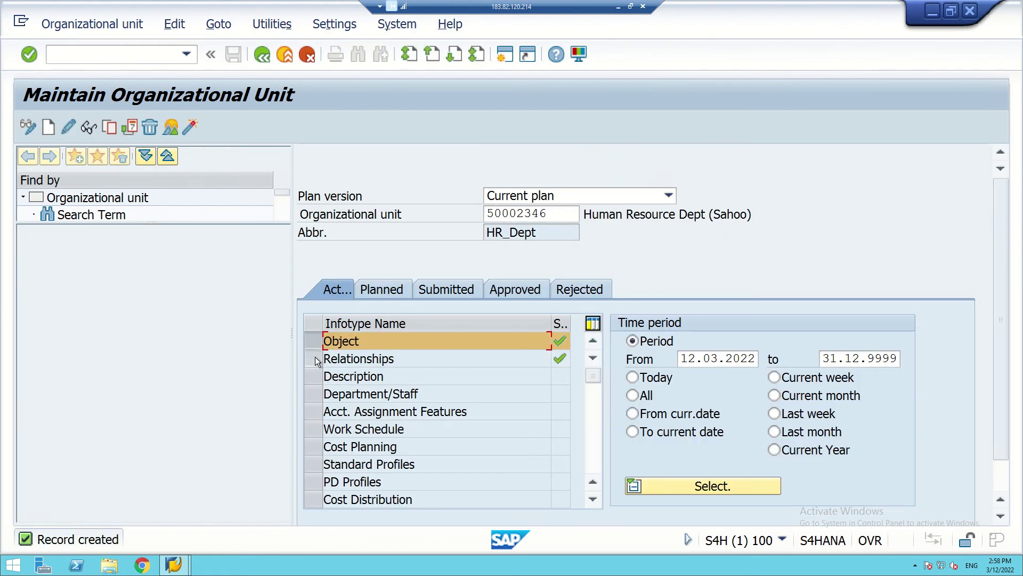
# Review the Relationships and Object infotype records of the Human Resource Dept unit in their overview lists
pyautogui.click(398, 360)
pyautogui.click(163, 128)
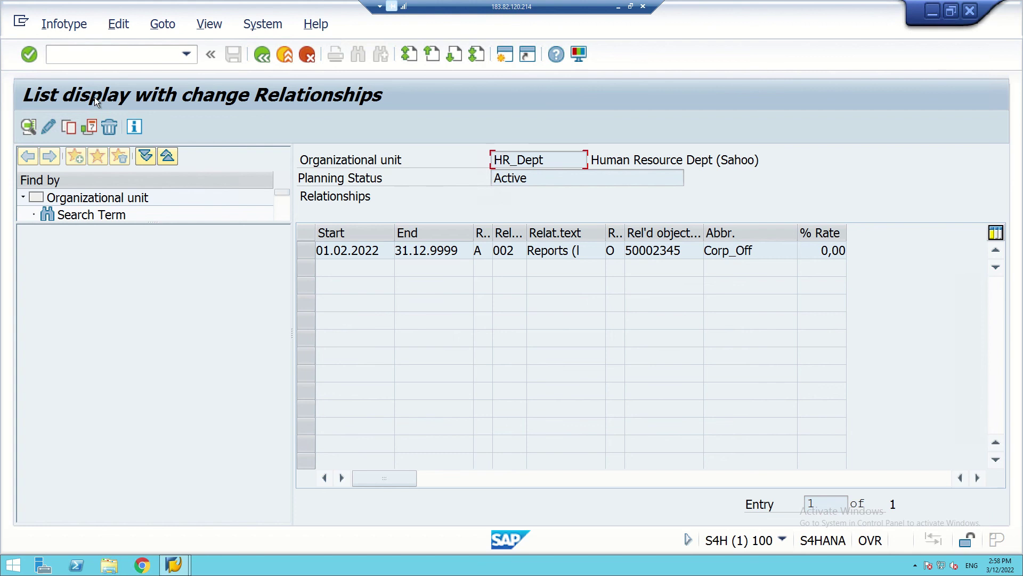
pyautogui.click(48, 128)
pyautogui.press('F3')
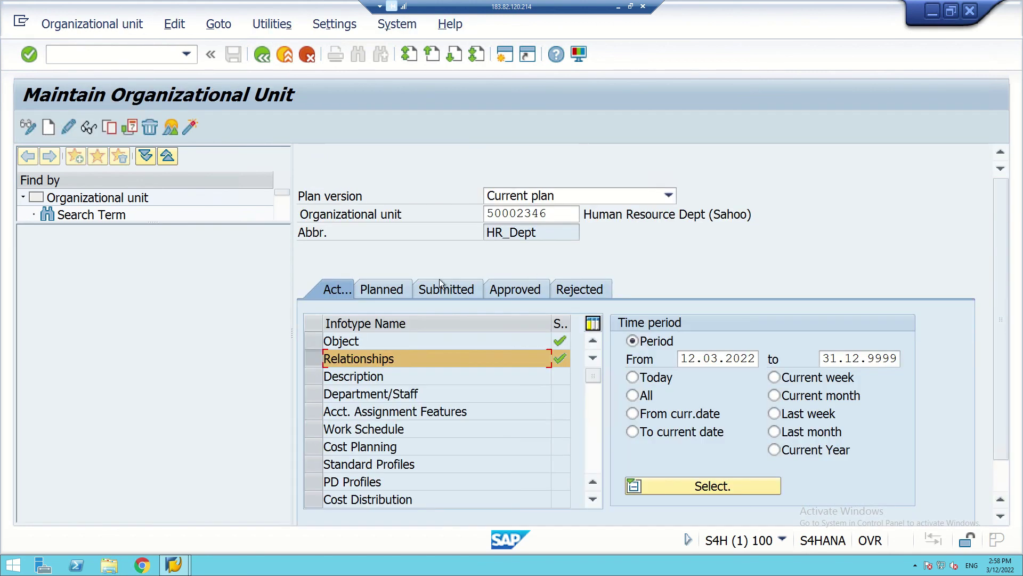
pyautogui.click(313, 341)
pyautogui.click(171, 127)
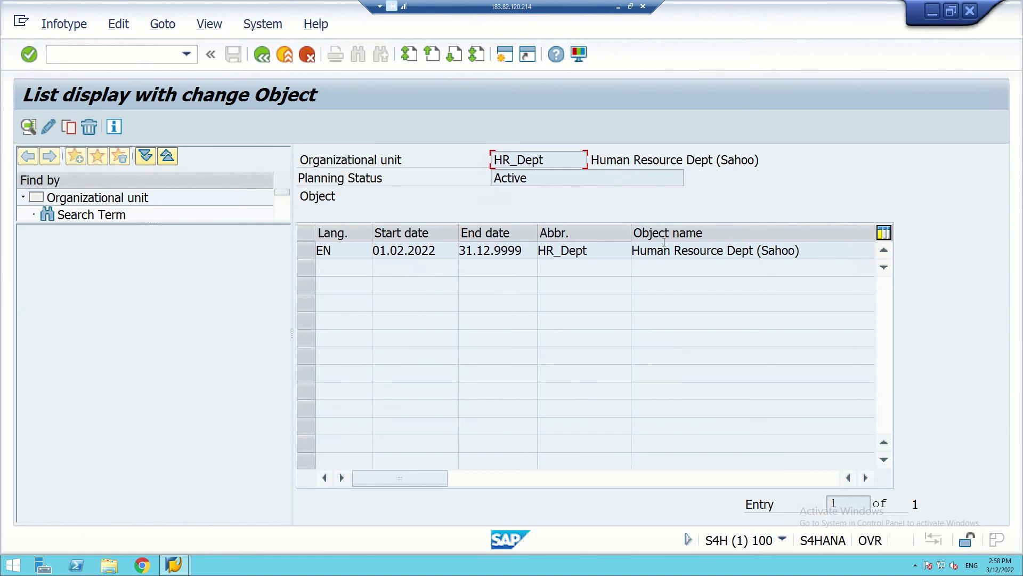
pyautogui.click(258, 58)
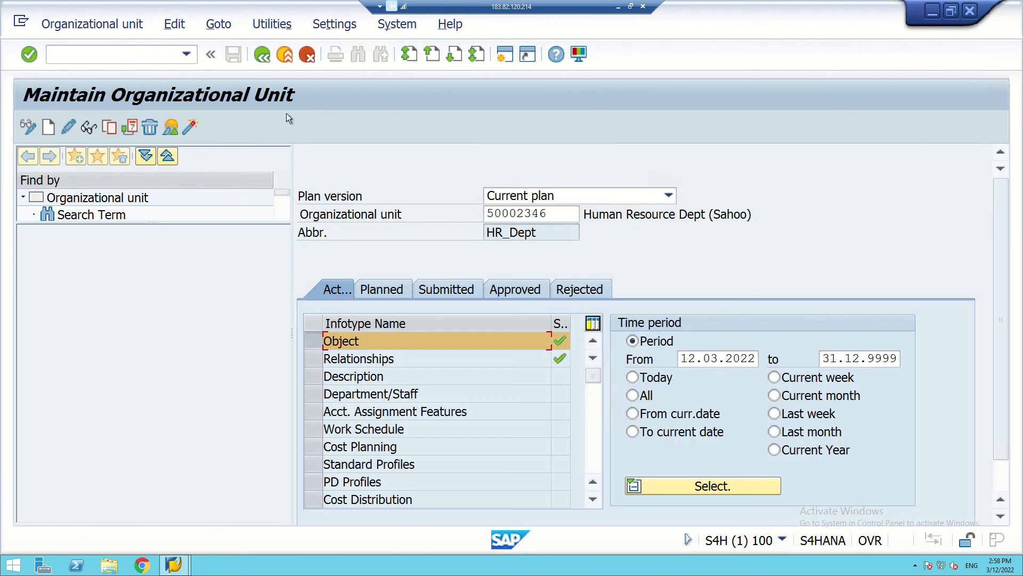
# Clear the HR_Dept organizational unit number on the Maintain Organizational Unit screen
pyautogui.doubleClick(550, 214)
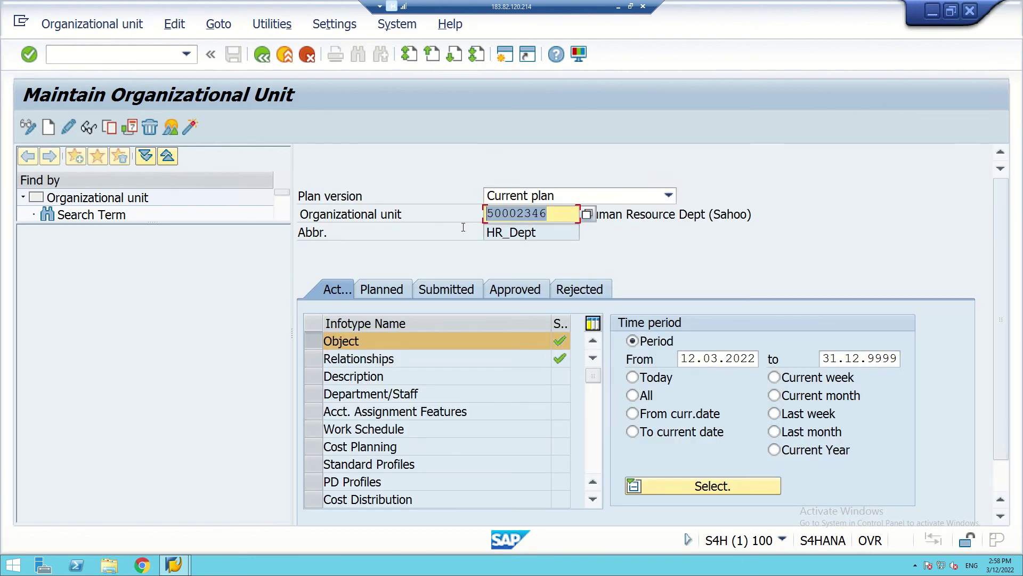
pyautogui.press('Delete')
pyautogui.hotkey('shift', 'Tab')
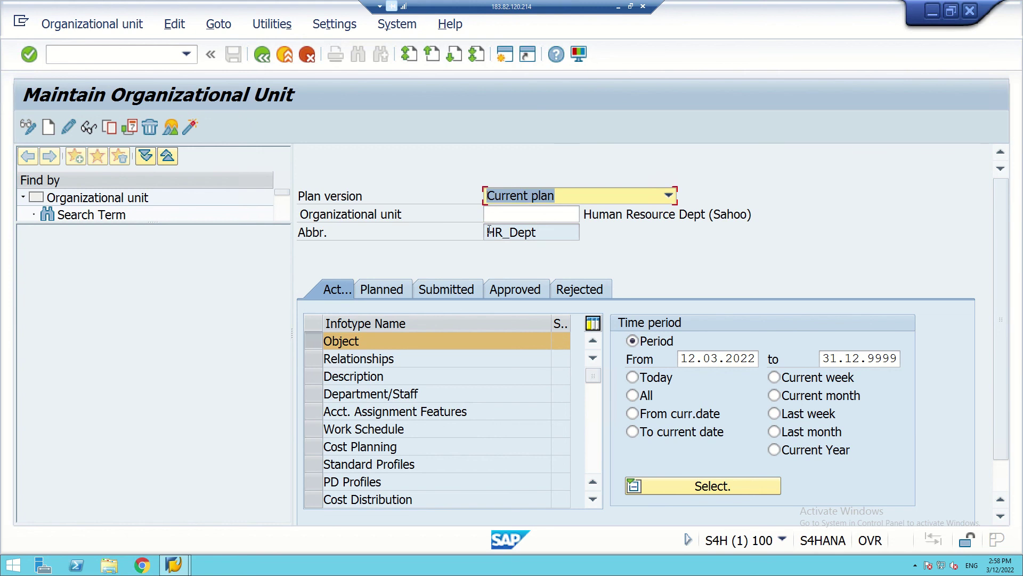
# Start another Object record for a new organizational unit, valid from 01.02.2022
pyautogui.click(315, 341)
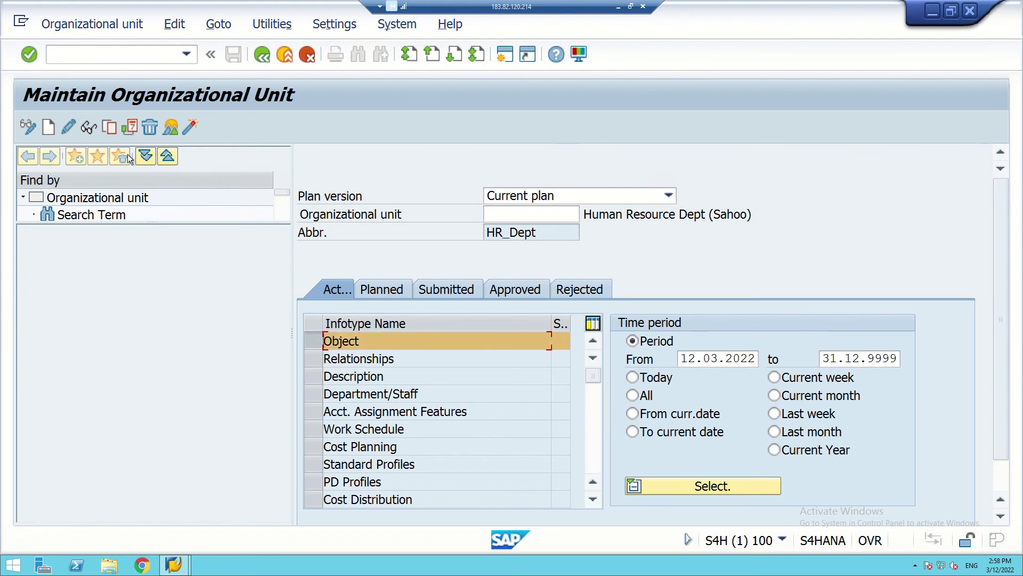
pyautogui.click(69, 127)
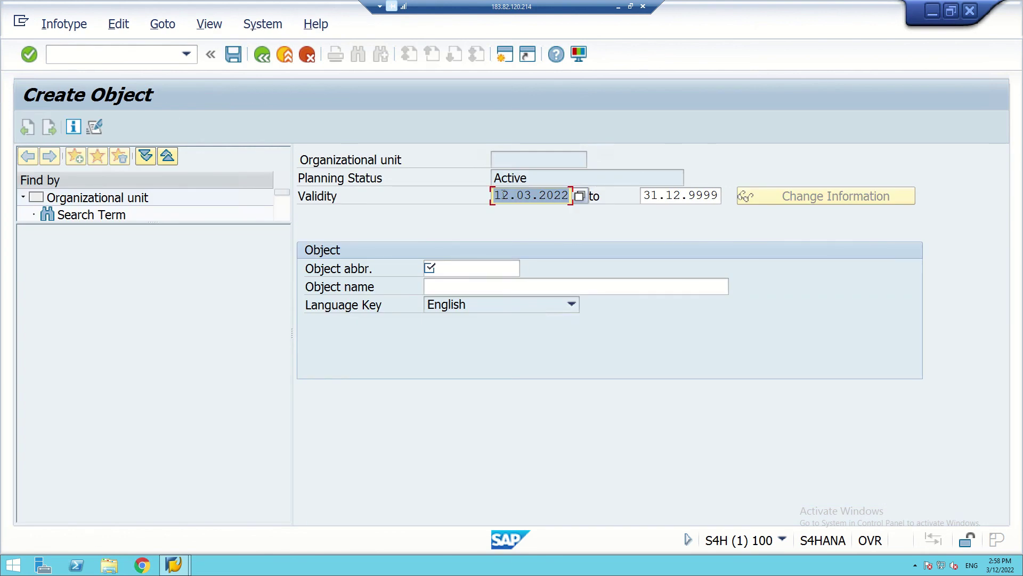
pyautogui.click(502, 195)
pyautogui.press('BackSpace')
pyautogui.press('Delete')
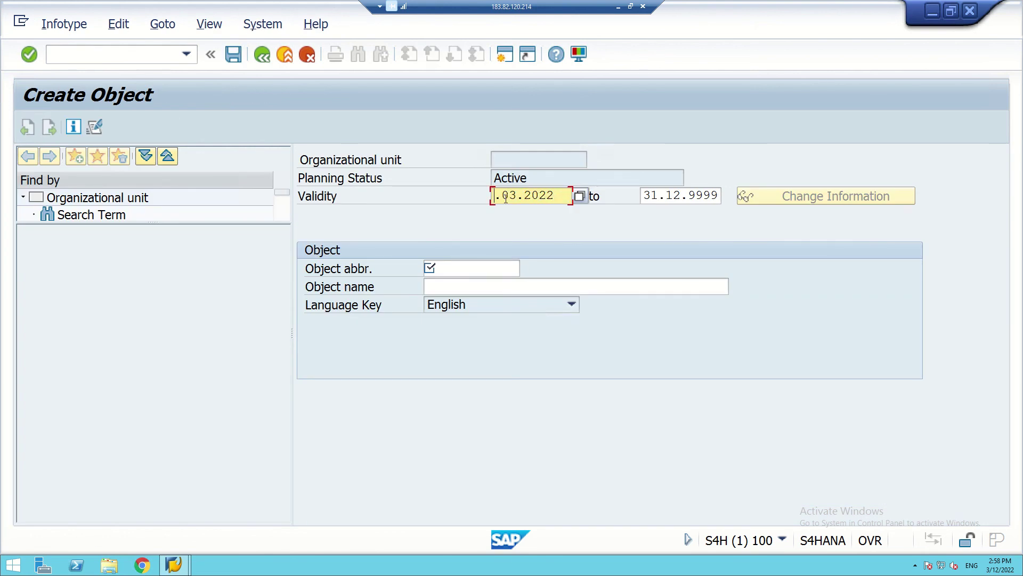
pyautogui.write('01')
pyautogui.click(525, 195)
pyautogui.press('Delete')
pyautogui.write('2')
# Enter Fin_Dept as the abbreviation and Finance Department with the surname in parentheses as the object name, and save the record
pyautogui.click(486, 263)
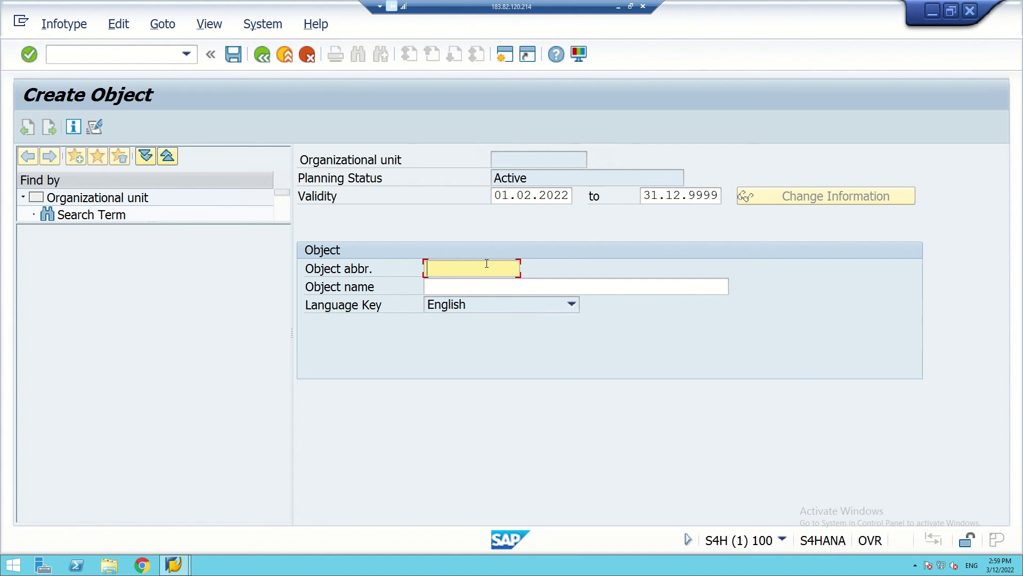
pyautogui.write('Fin_Dept')
pyautogui.click(451, 288)
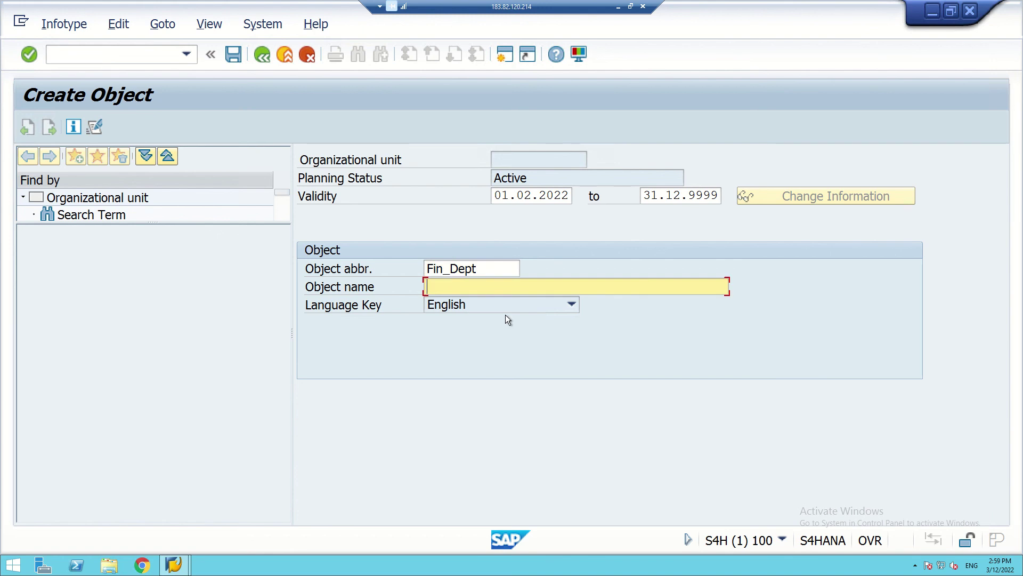
pyautogui.write('Finance D')
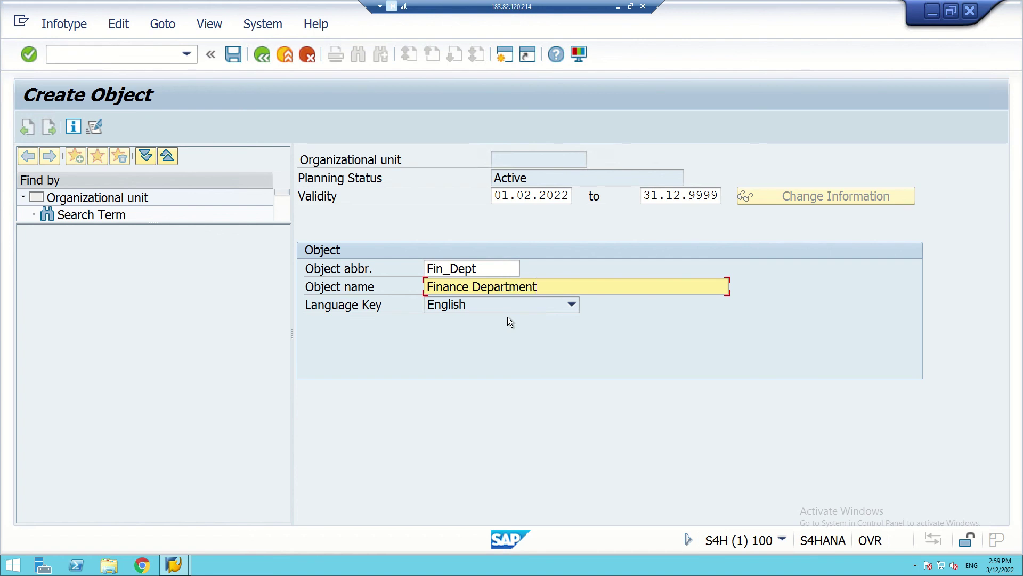
pyautogui.write('epartment (Sahoo)')
pyautogui.click(240, 56)
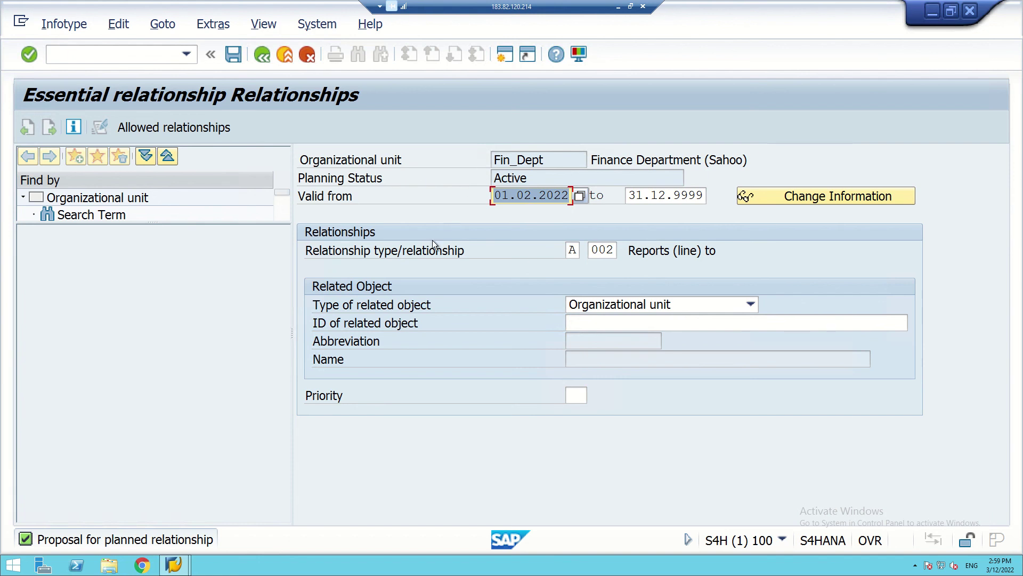
# Find Corporate Office (Corp_Off) with a surname wildcard search, make Fin_Dept report to it through relationship A 002, and save
pyautogui.click(647, 322)
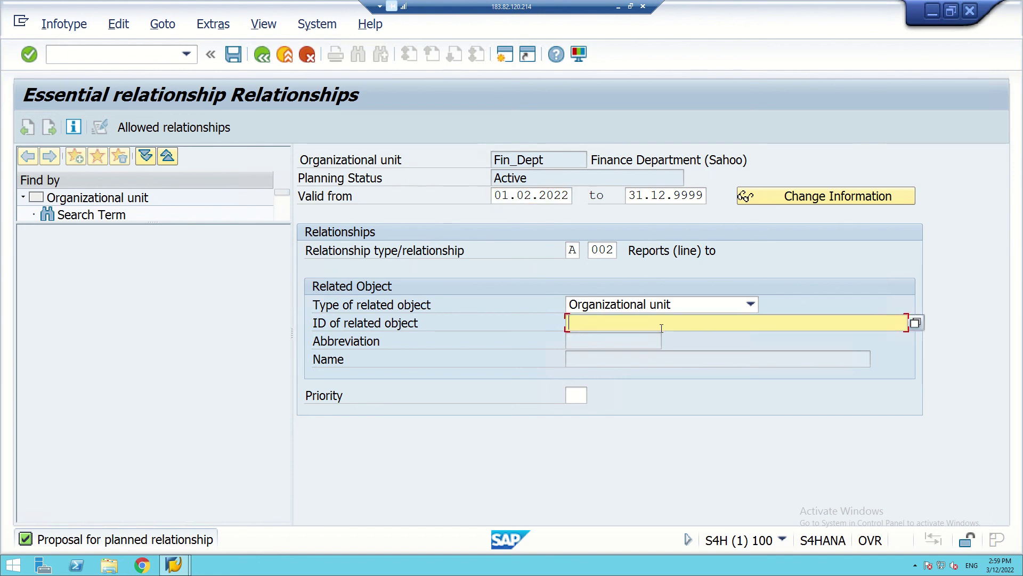
pyautogui.write('*S')
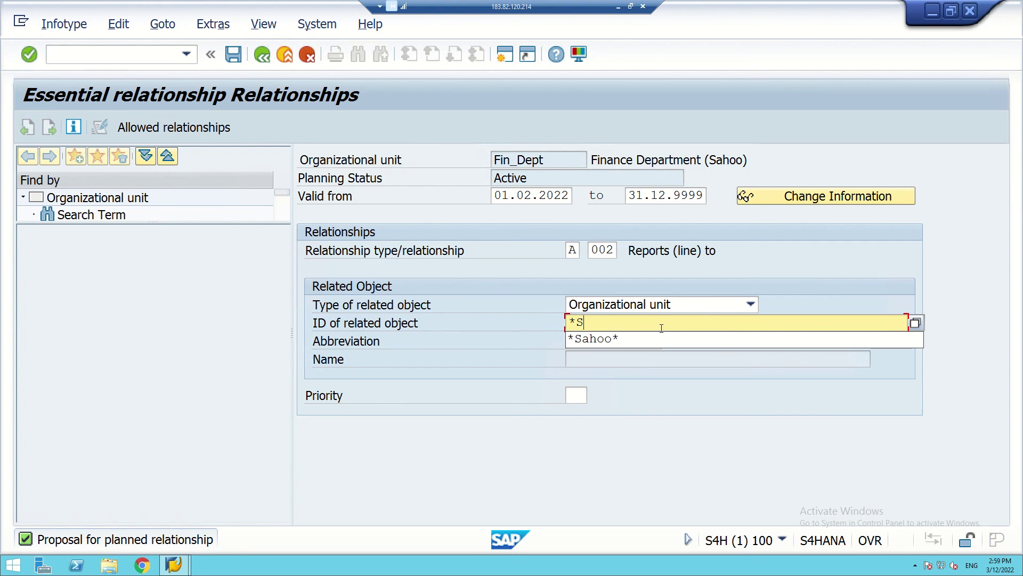
pyautogui.click(596, 339)
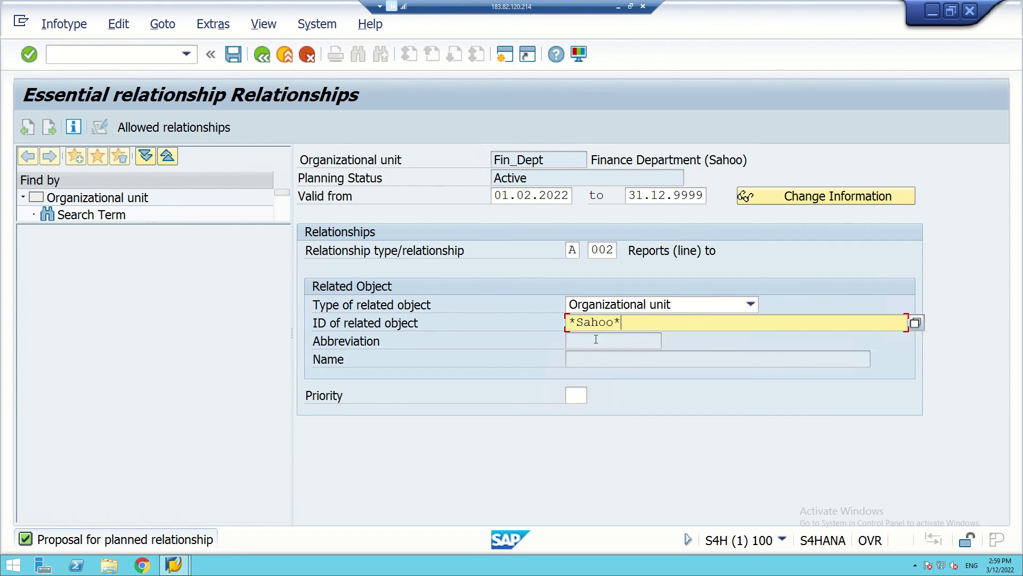
pyautogui.press('Return')
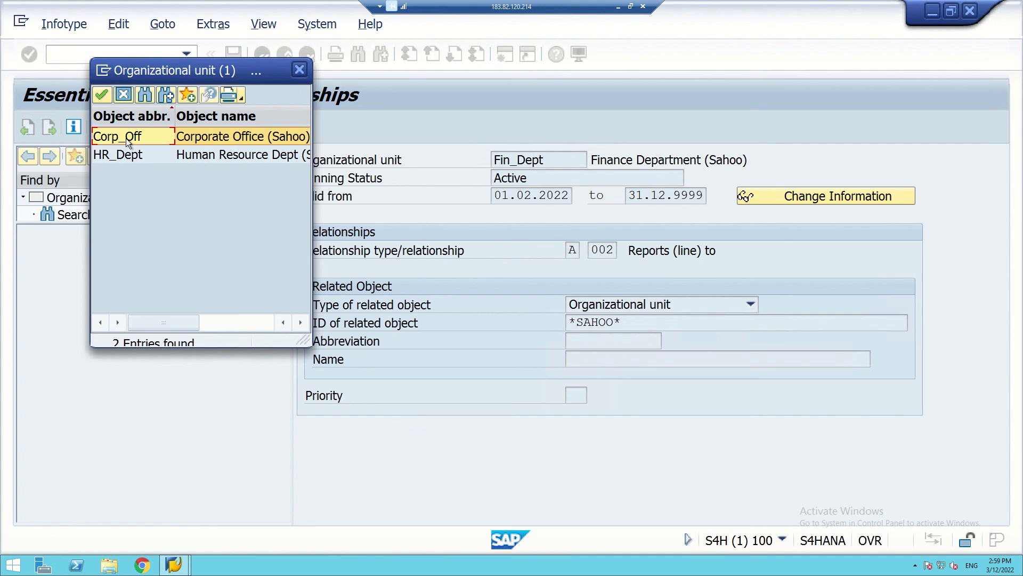
pyautogui.doubleClick(193, 138)
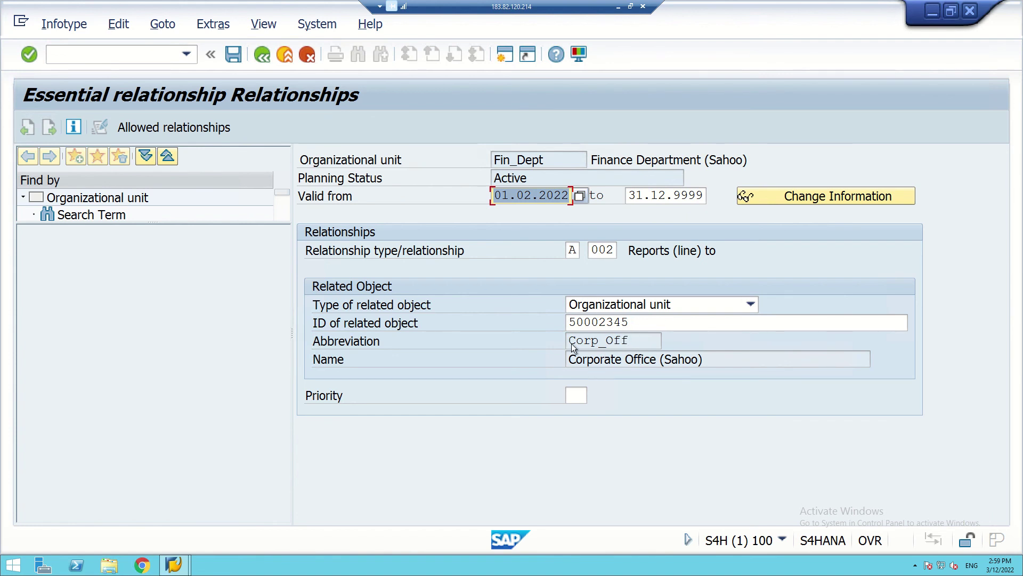
pyautogui.click(233, 54)
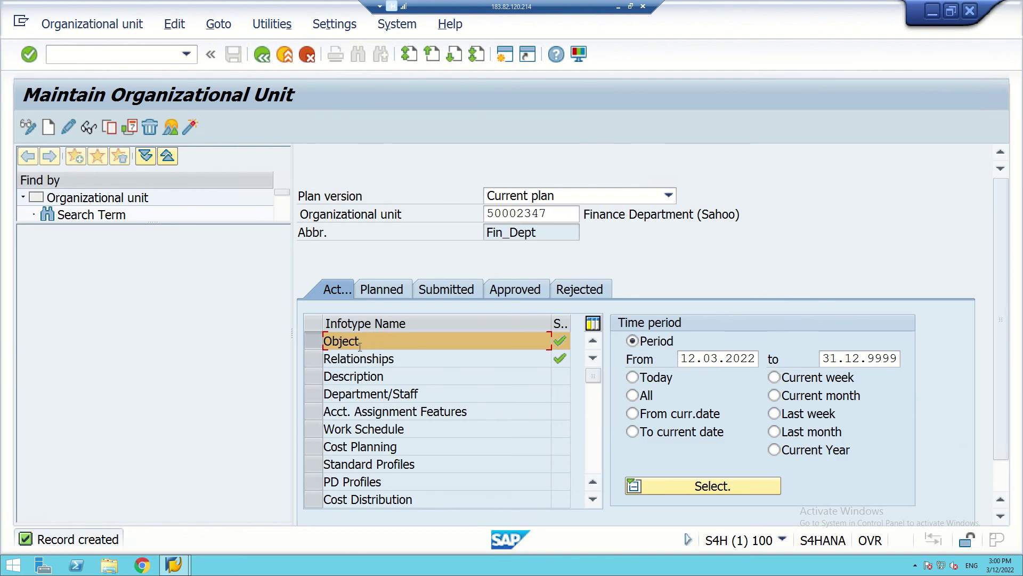
# Check the Relationships overview list of the Finance Department unit and return to the Maintain Organizational Unit screen
pyautogui.click(314, 358)
pyautogui.click(172, 127)
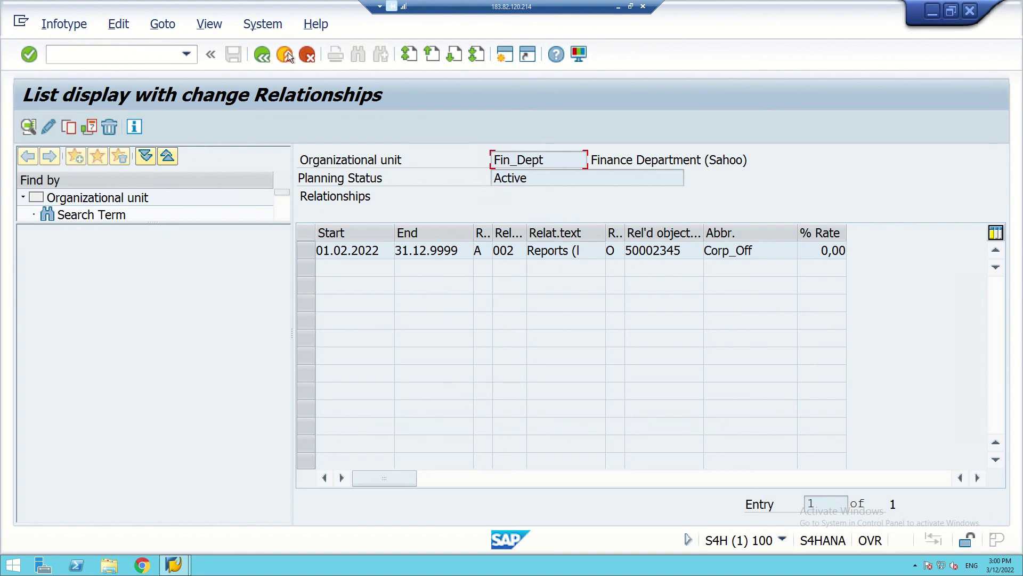
pyautogui.click(261, 55)
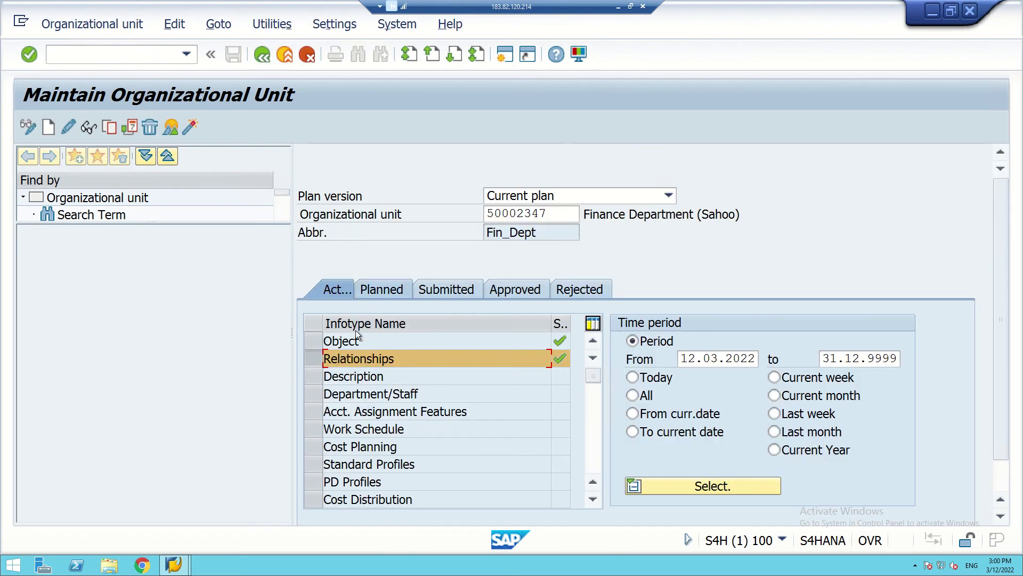
# Clear the organizational unit ID and start a new Object record for another unit
pyautogui.click(548, 214)
pyautogui.press('BackSpace')
pyautogui.press('BackSpace')
pyautogui.press('BackSpace')
pyautogui.press('BackSpace')
pyautogui.press('BackSpace')
pyautogui.press('BackSpace')
pyautogui.press('BackSpace')
pyautogui.press('BackSpace')
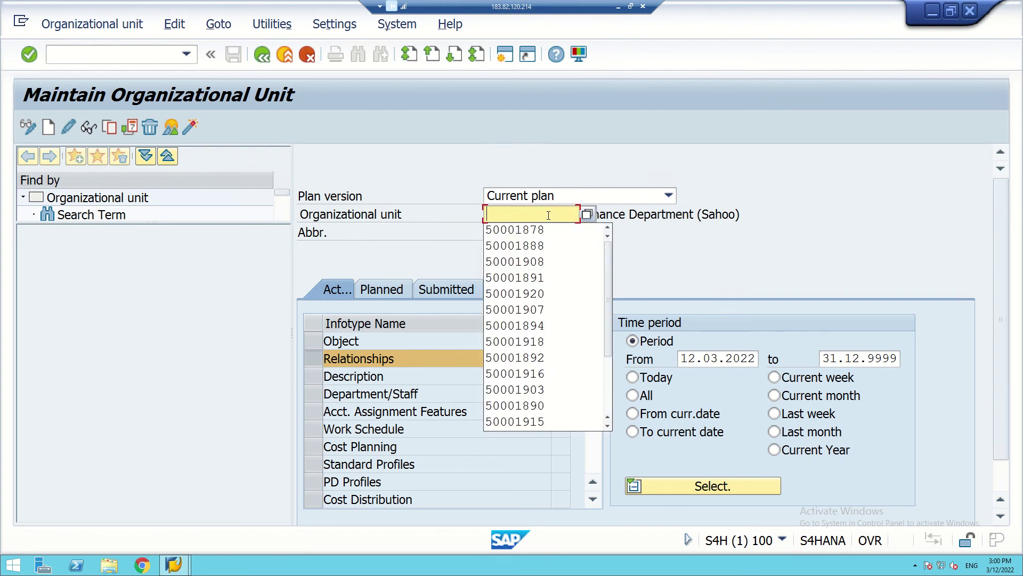
pyautogui.hotkey('shift', 'Tab')
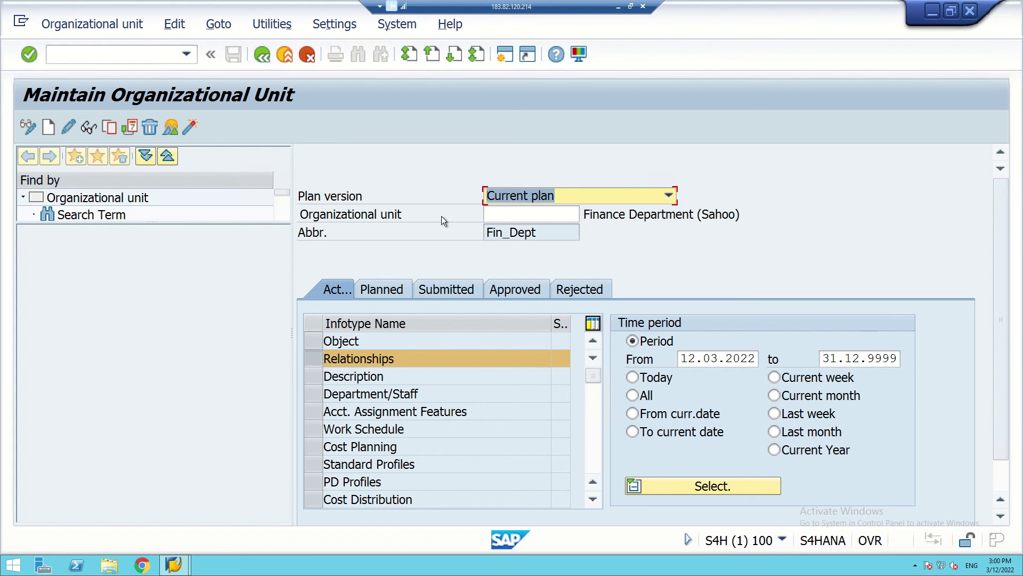
pyautogui.click(318, 341)
pyautogui.click(171, 128)
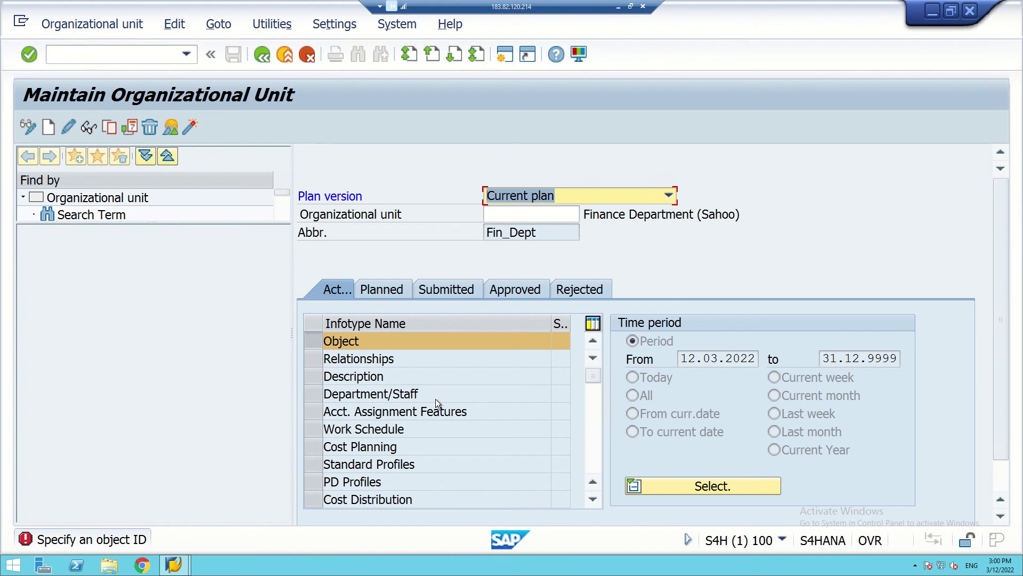
pyautogui.click(48, 127)
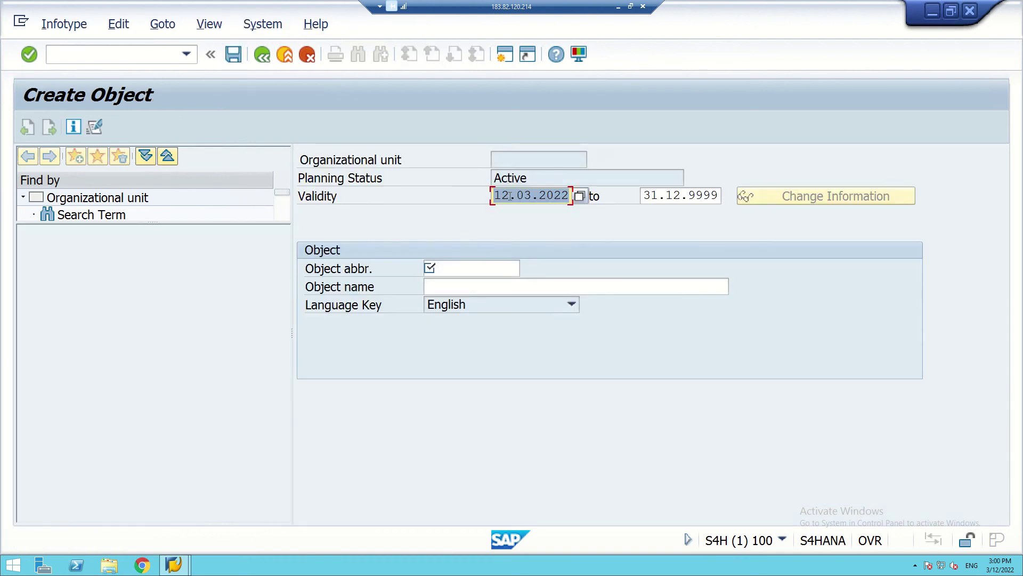
# Set the new Object record's validity start date to 01.02.2022
pyautogui.click(510, 196)
pyautogui.press('BackSpace')
pyautogui.press('BackSpace')
pyautogui.write('01')
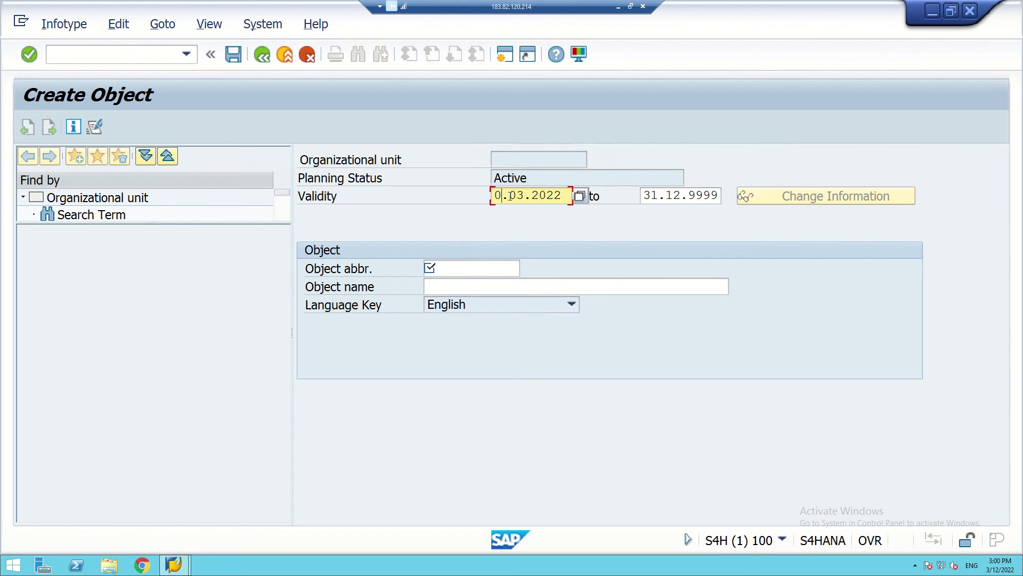
pyautogui.click(532, 194)
pyautogui.press('BackSpace')
pyautogui.write('2')
# Enter Mark_Dept as the abbreviation and Marketing Department with the surname in parentheses as the object name, and save the record
pyautogui.click(477, 270)
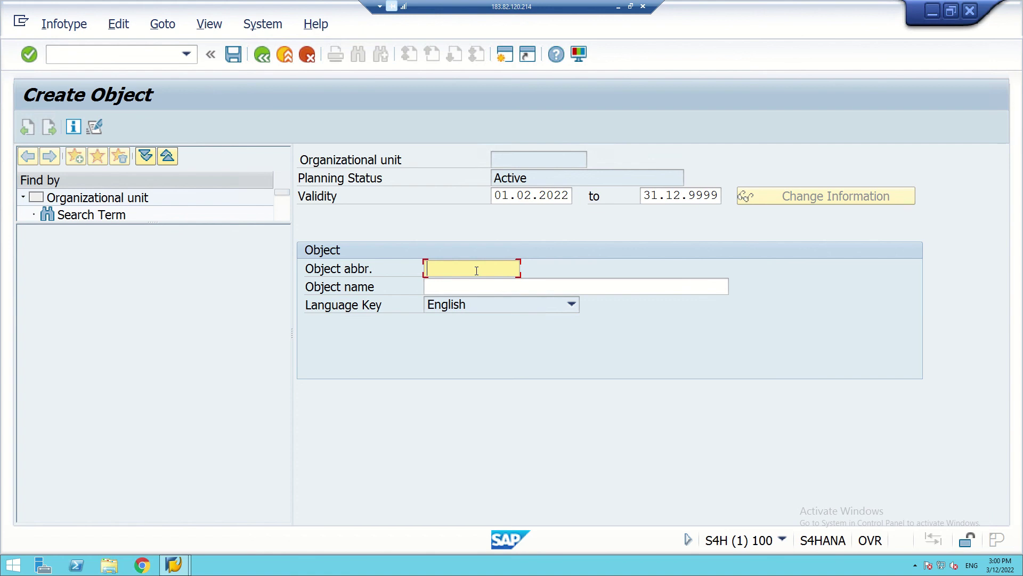
pyautogui.write('Mark_Dept')
pyautogui.click(445, 287)
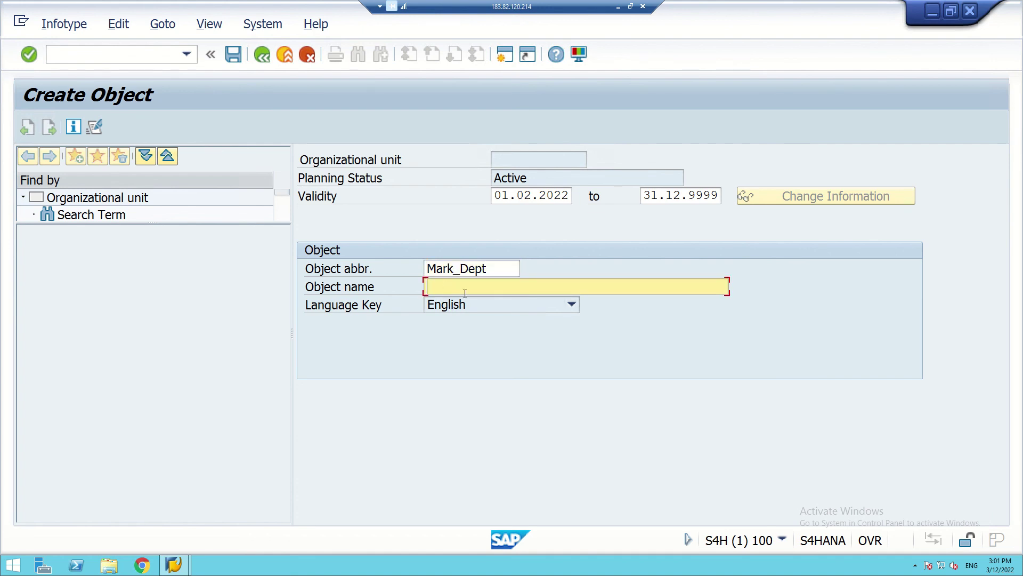
pyautogui.write('Marketing Department')
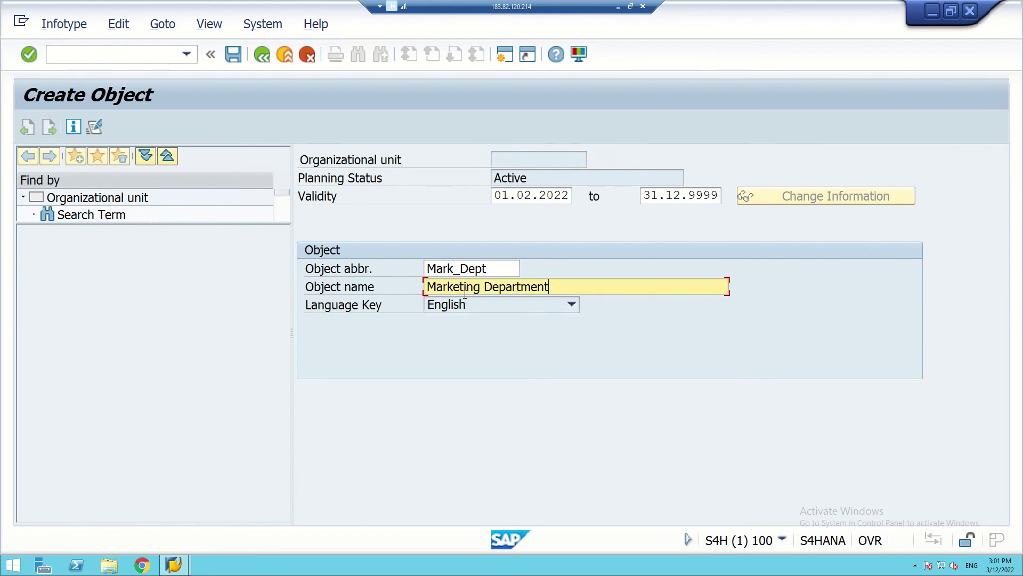
pyautogui.write(' (Sahoo)')
pyautogui.press('Return')
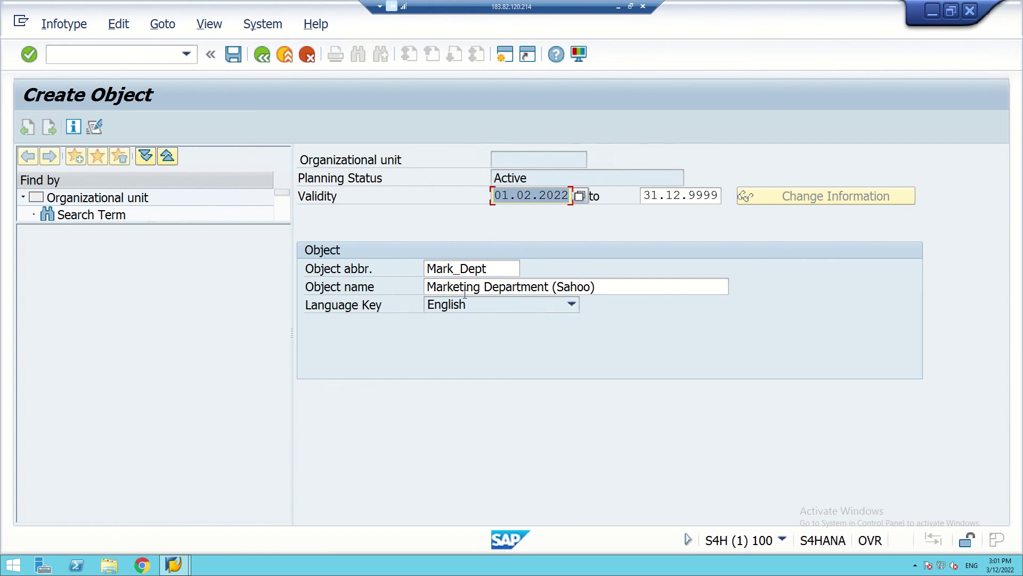
pyautogui.click(237, 55)
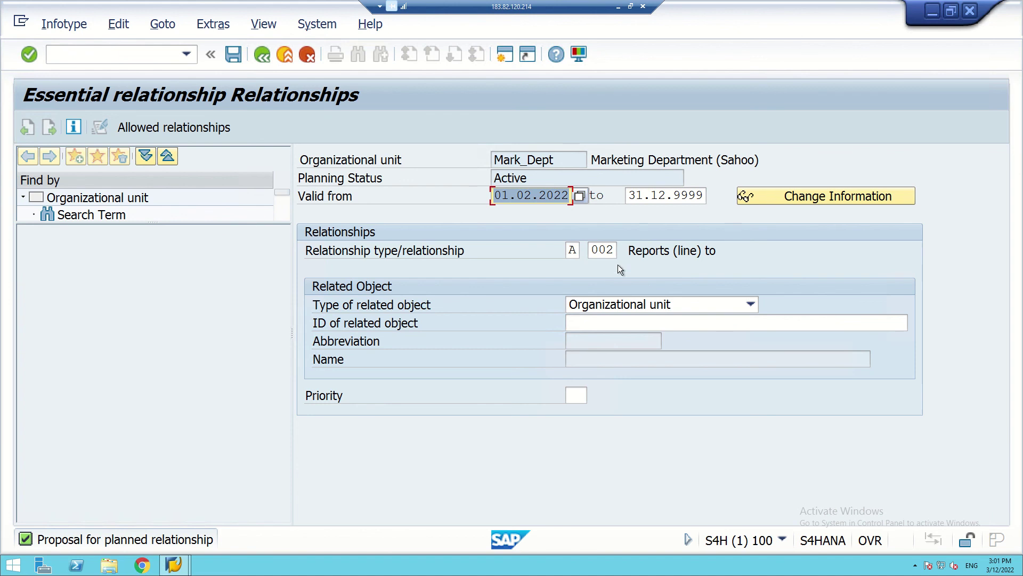
# Find Corporate Office (Corp_Off) with a surname wildcard search, make Mark_Dept report to it through relationship A 002, and save
pyautogui.click(637, 322)
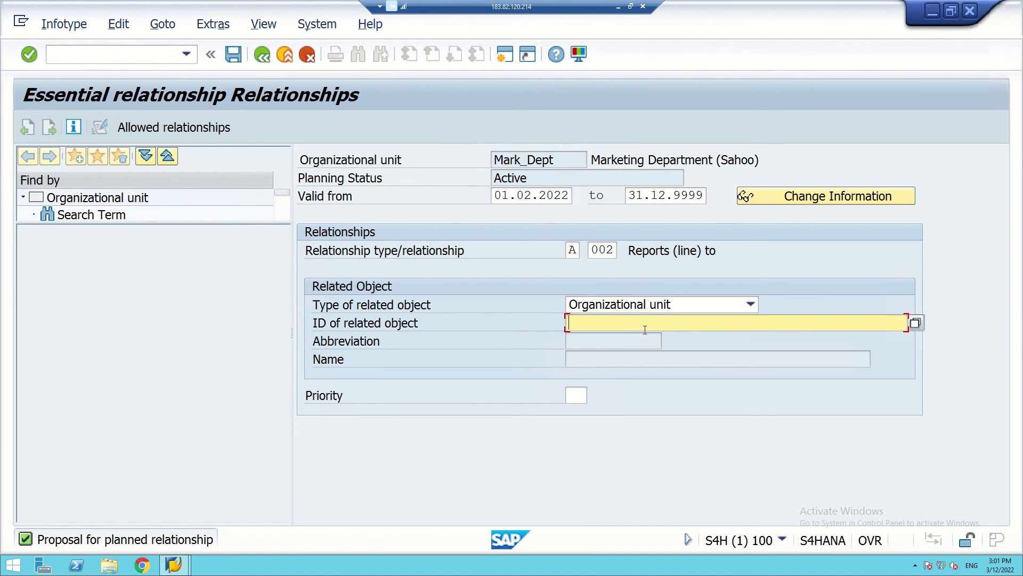
pyautogui.write('Sa')
pyautogui.press('BackSpace')
pyautogui.press('BackSpace')
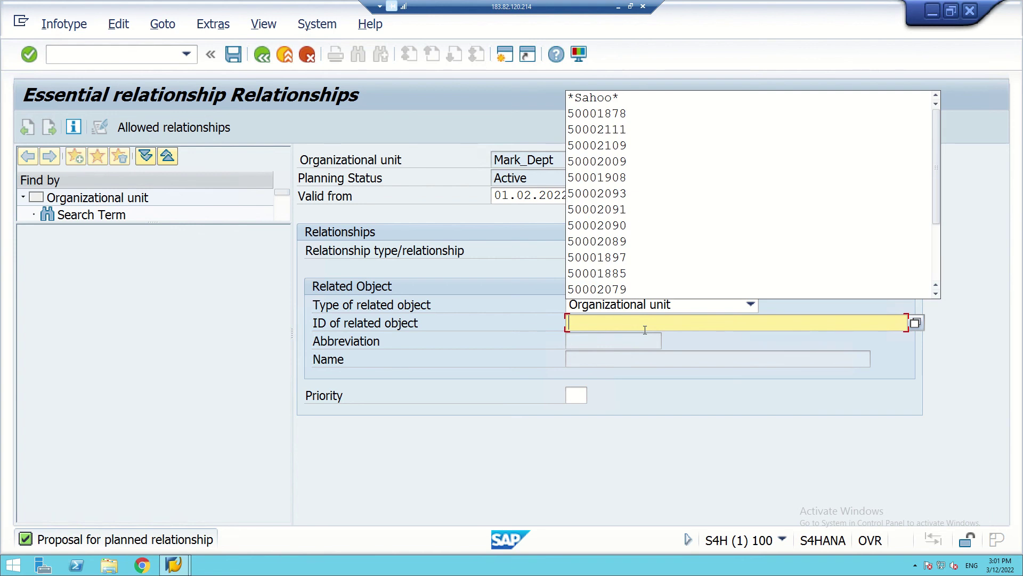
pyautogui.write('*Sah')
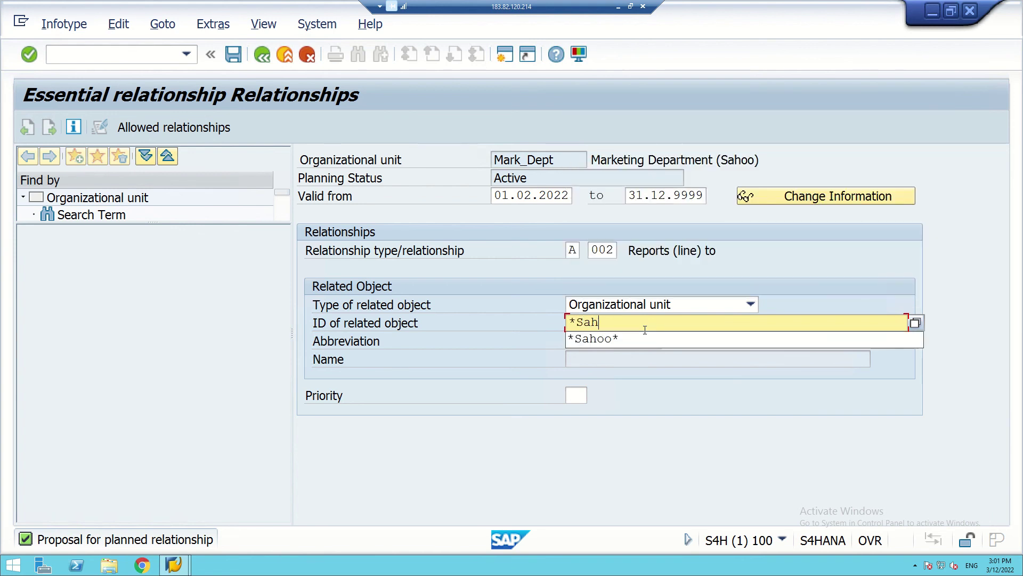
pyautogui.write('oo*')
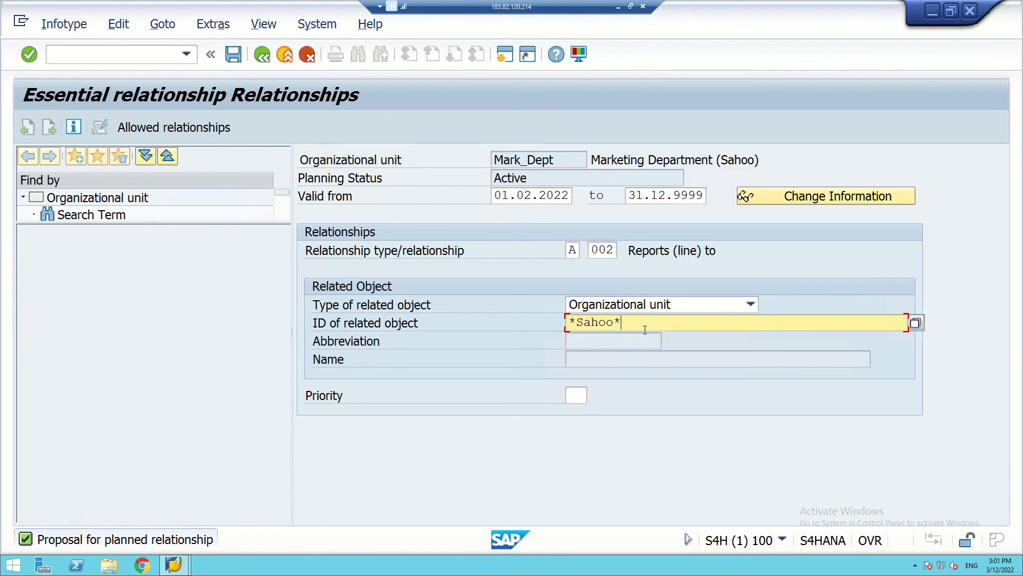
pyautogui.press('Return')
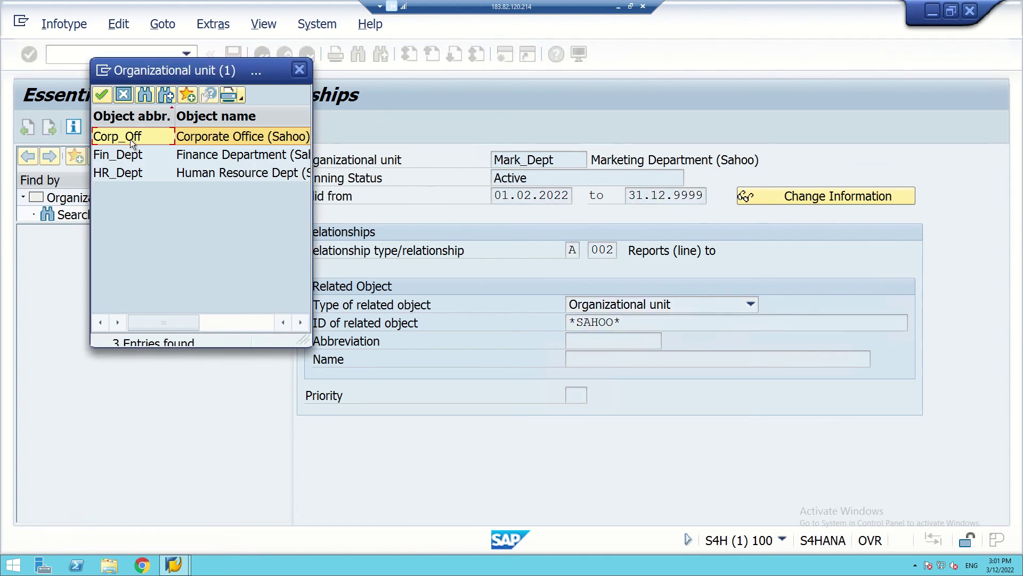
pyautogui.doubleClick(131, 140)
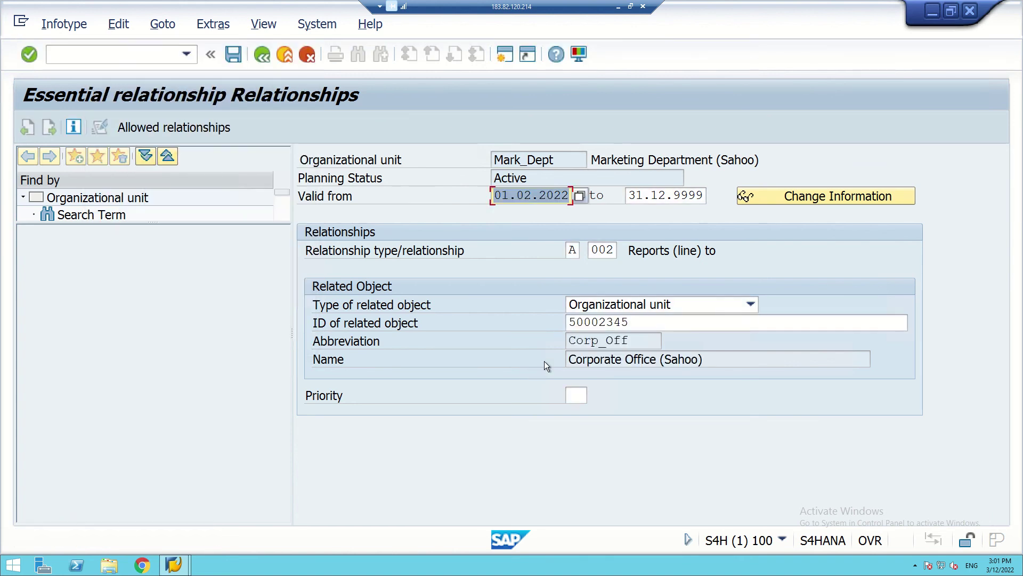
pyautogui.click(233, 54)
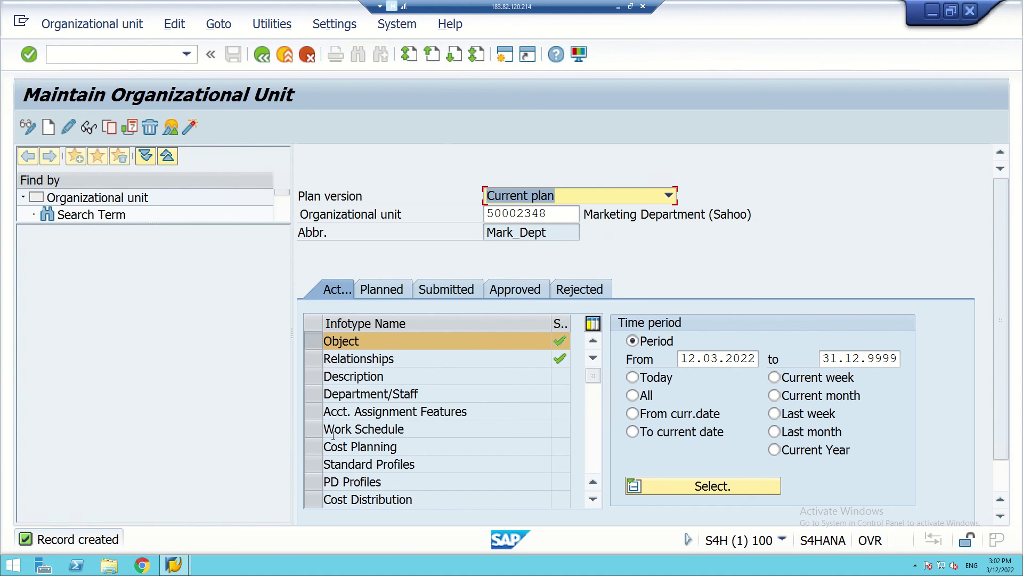
# Check the Relationships overview list of the Marketing Department unit and return to the Maintain Organizational Unit screen
pyautogui.click(316, 359)
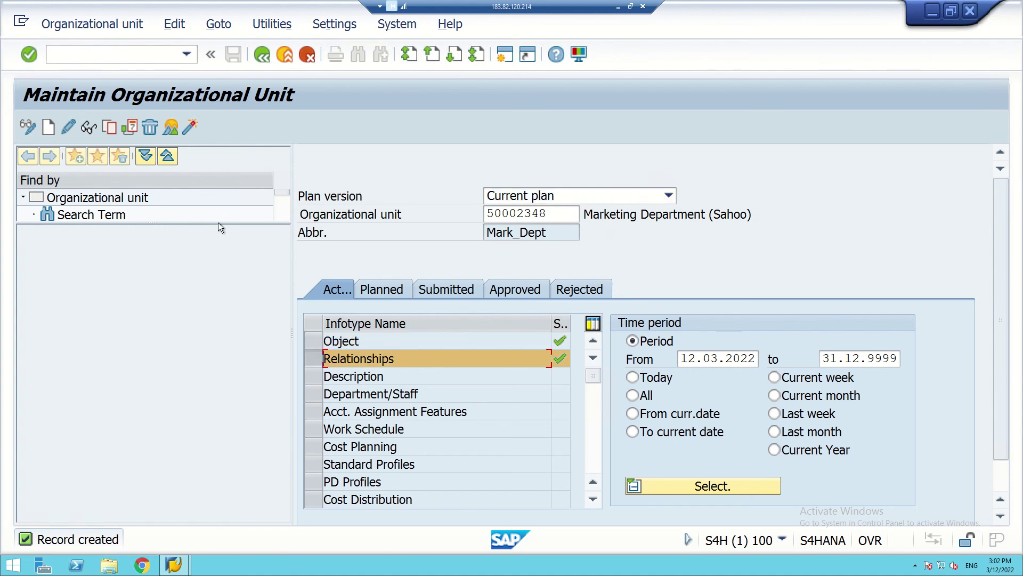
pyautogui.click(169, 128)
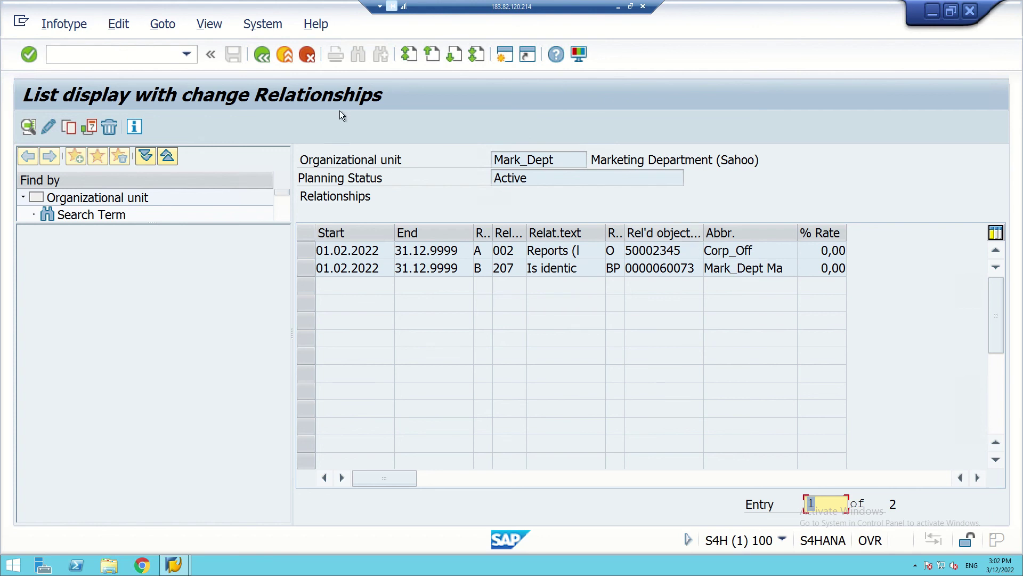
pyautogui.click(266, 55)
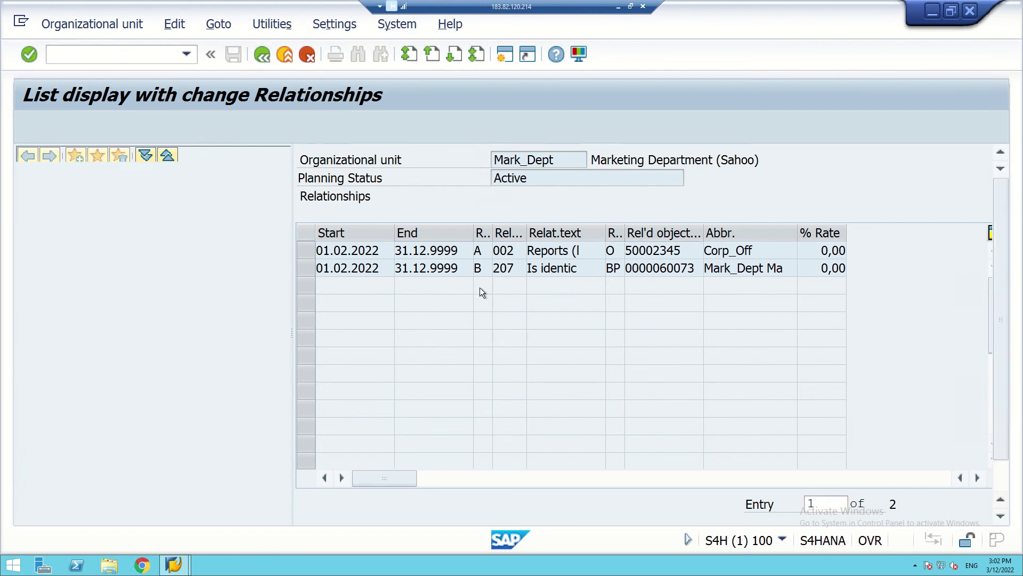
pyautogui.scroll(-1, 382, 287)
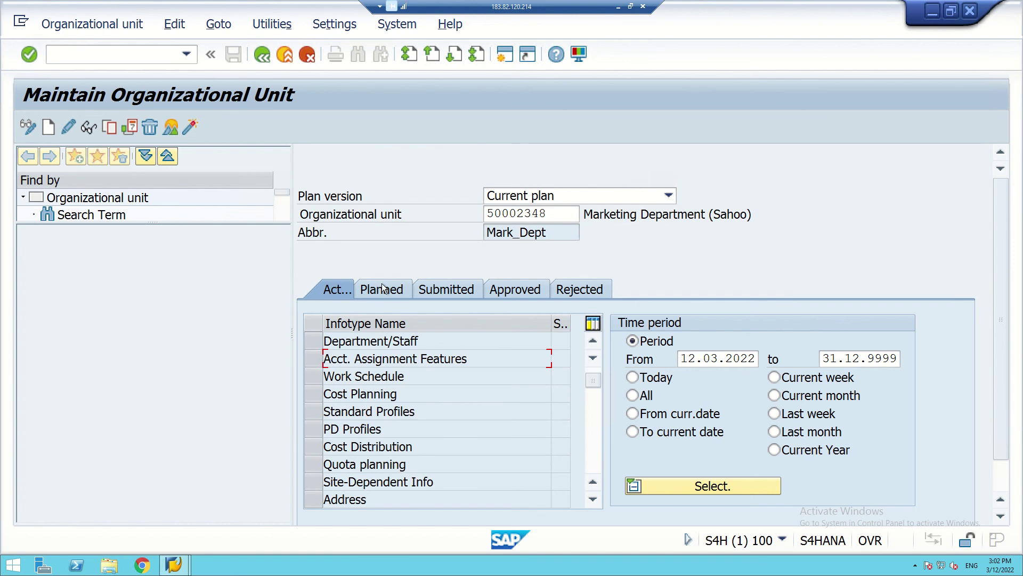
pyautogui.scroll(1, 389, 315)
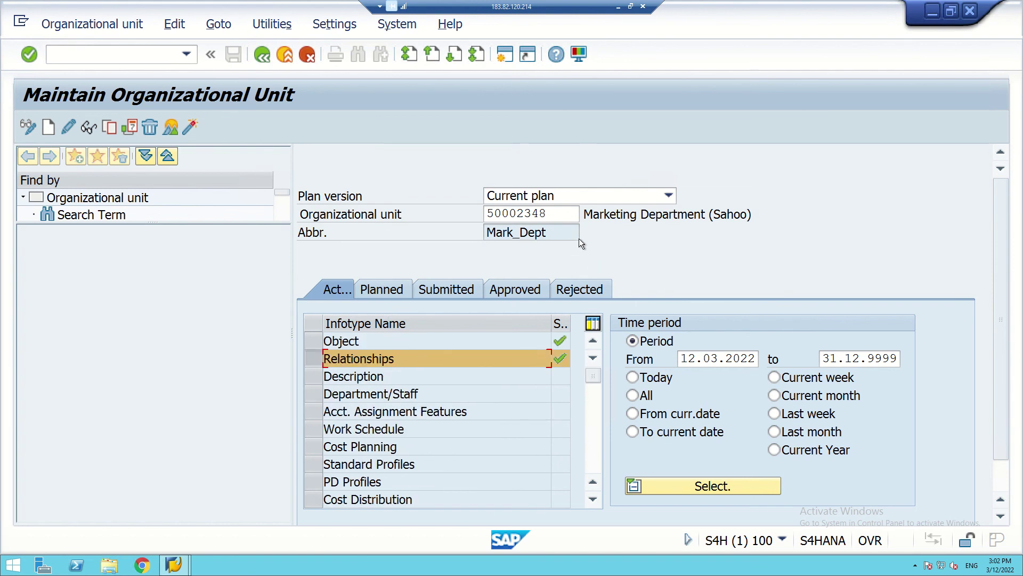
# Load organizational unit 50002347, the Finance Department, and open its Relationships overview list
pyautogui.click(554, 217)
pyautogui.press('BackSpace')
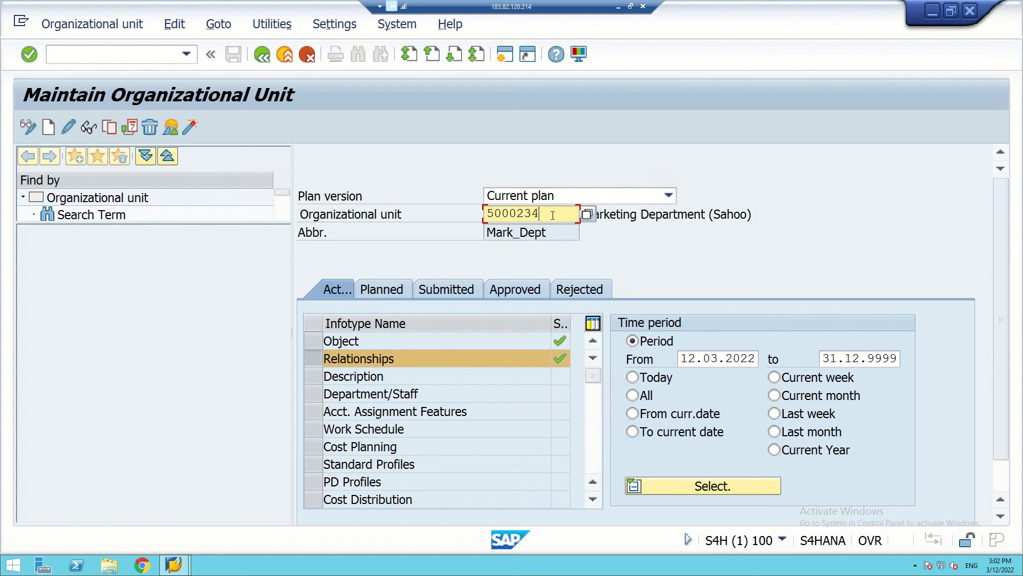
pyautogui.write('7')
pyautogui.press('Return')
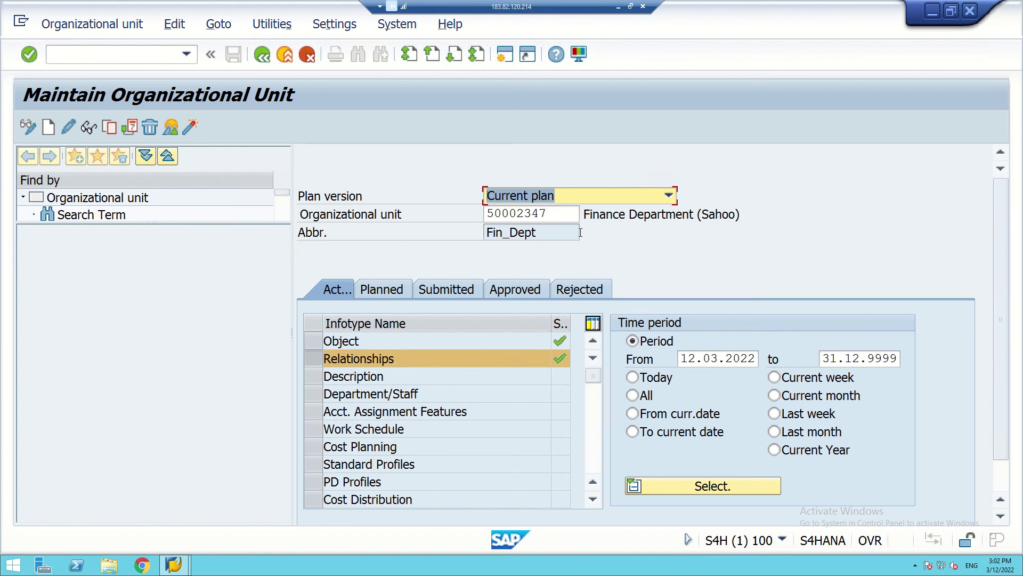
pyautogui.click(610, 273)
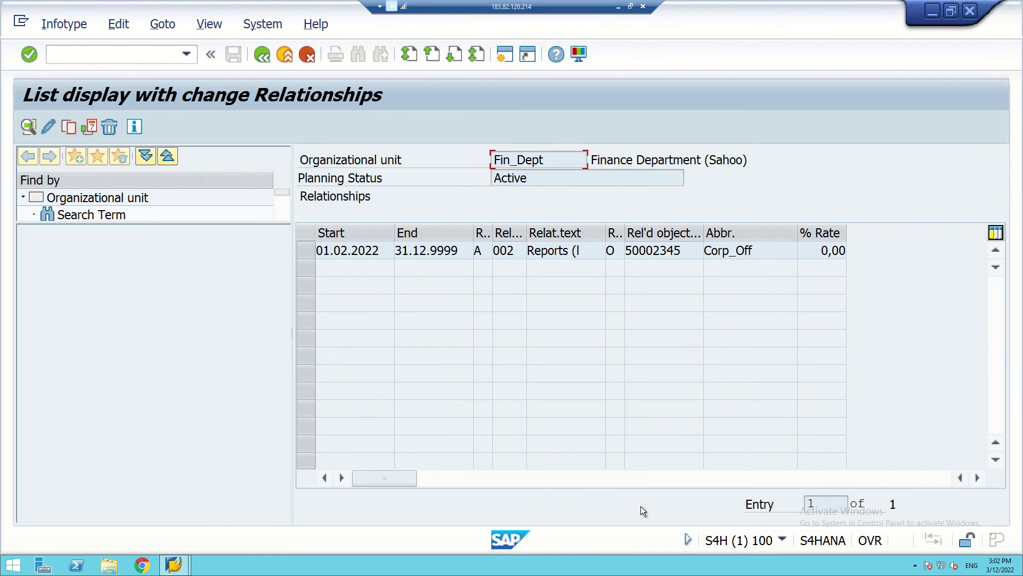
# Minimize the remote SAP session and switch to the Excel sheet holding the organizational structure IDs
pyautogui.click(619, 6)
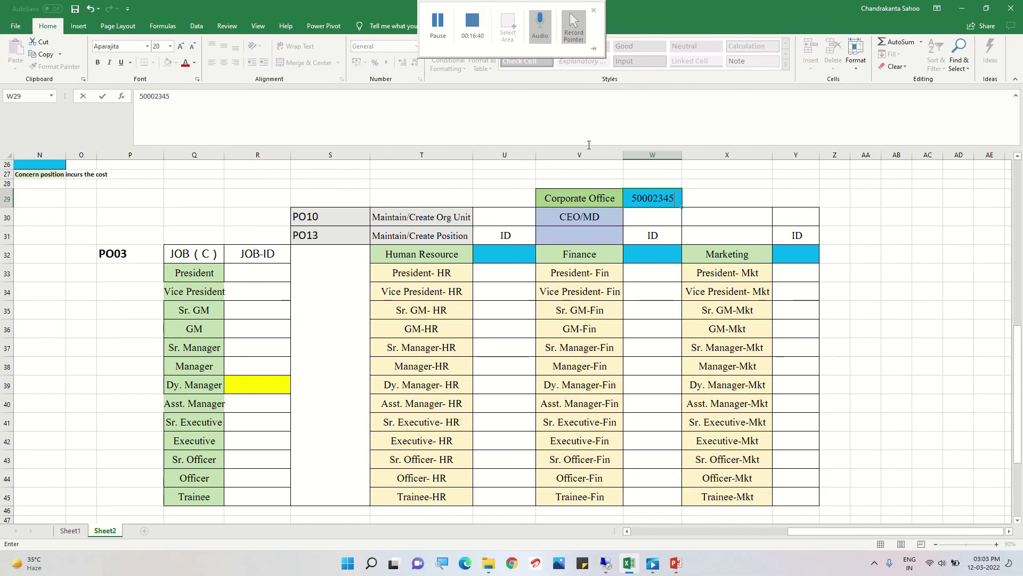